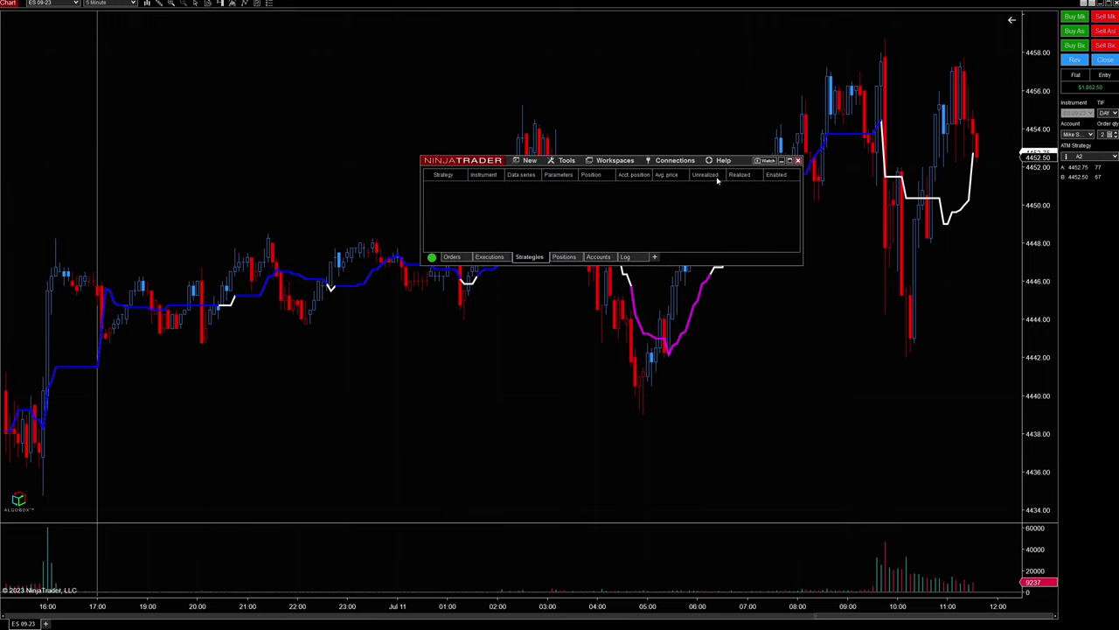
Step: Disconnect the live NinjaTrader feed and connect to the Playback Connection
left_click(675, 161)
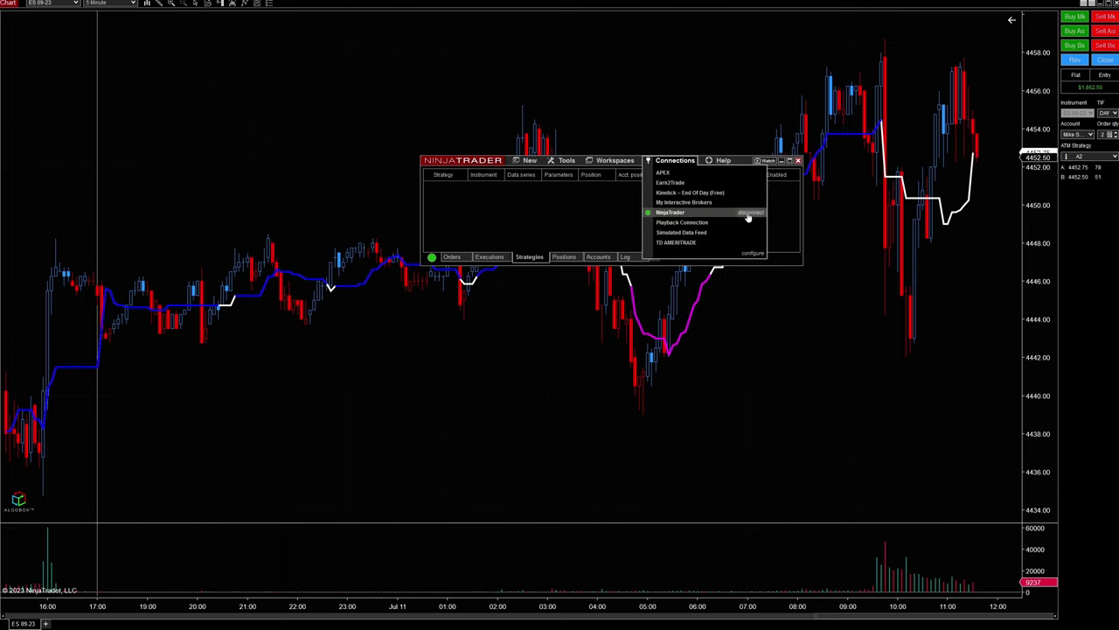
left_click(749, 215)
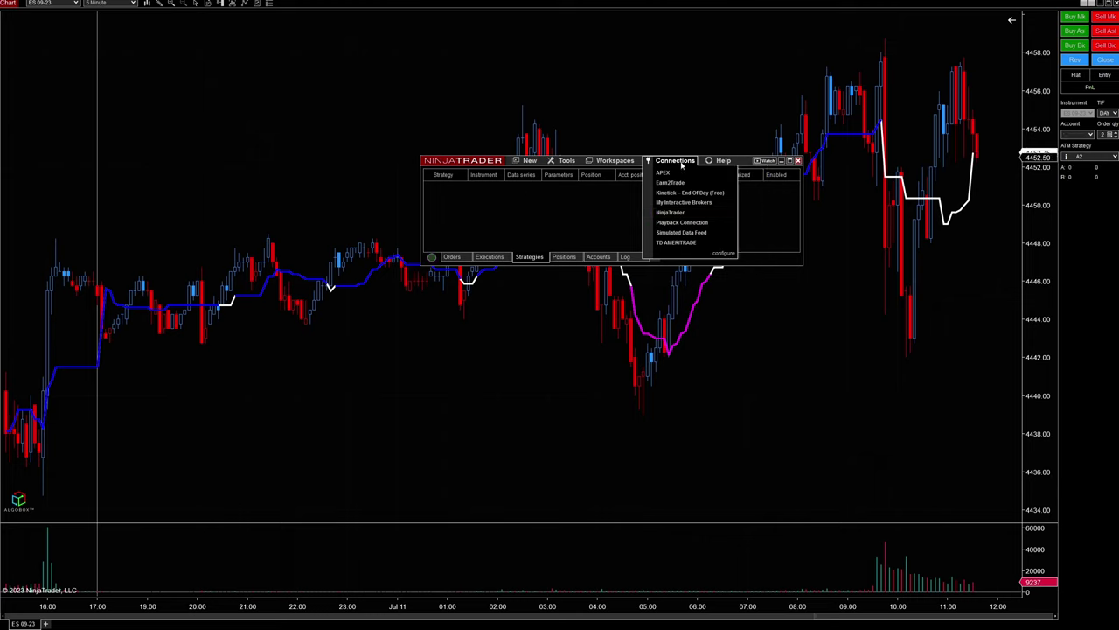
left_click(676, 223)
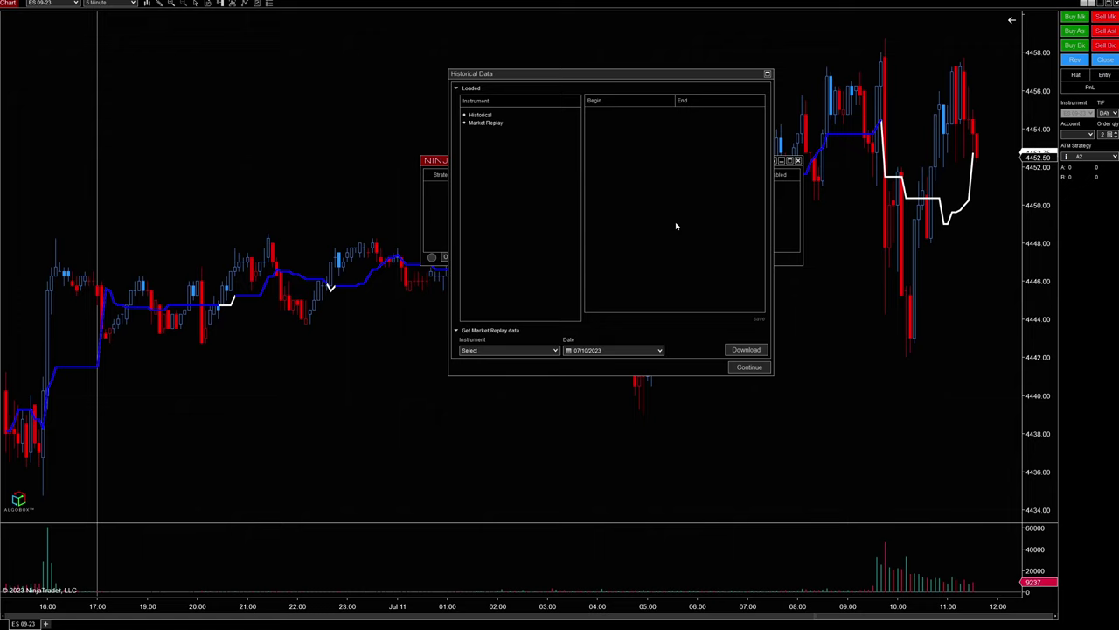
Step: Pick ES 09-23 with date 07/10/2023, download its replay data, and continue into Playback
left_click(557, 351)
left_click(511, 380)
left_click(660, 351)
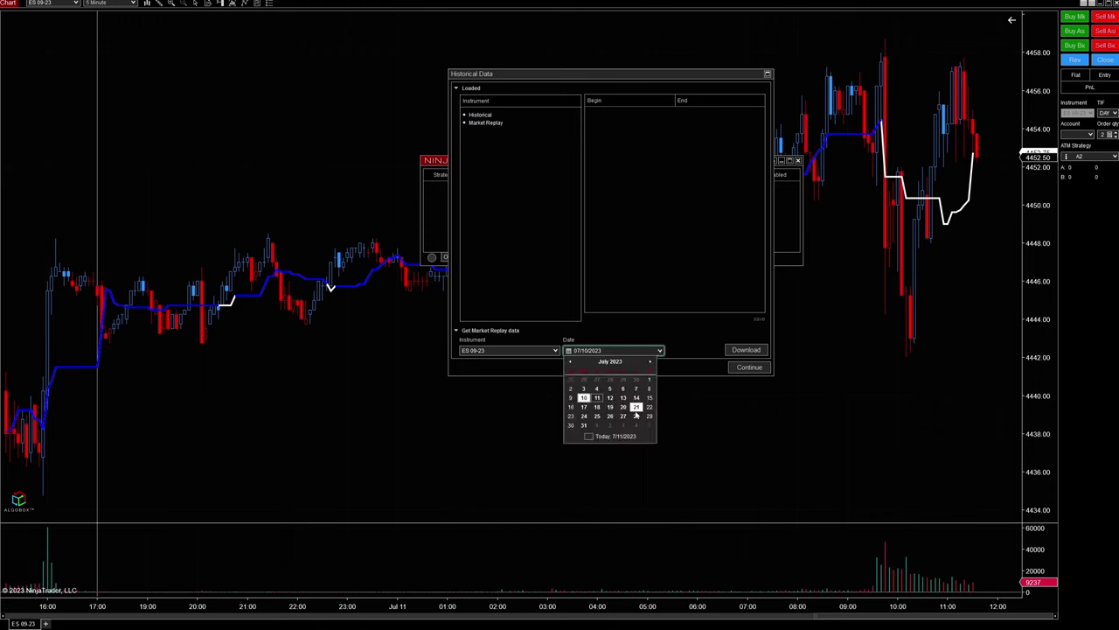
left_click(584, 397)
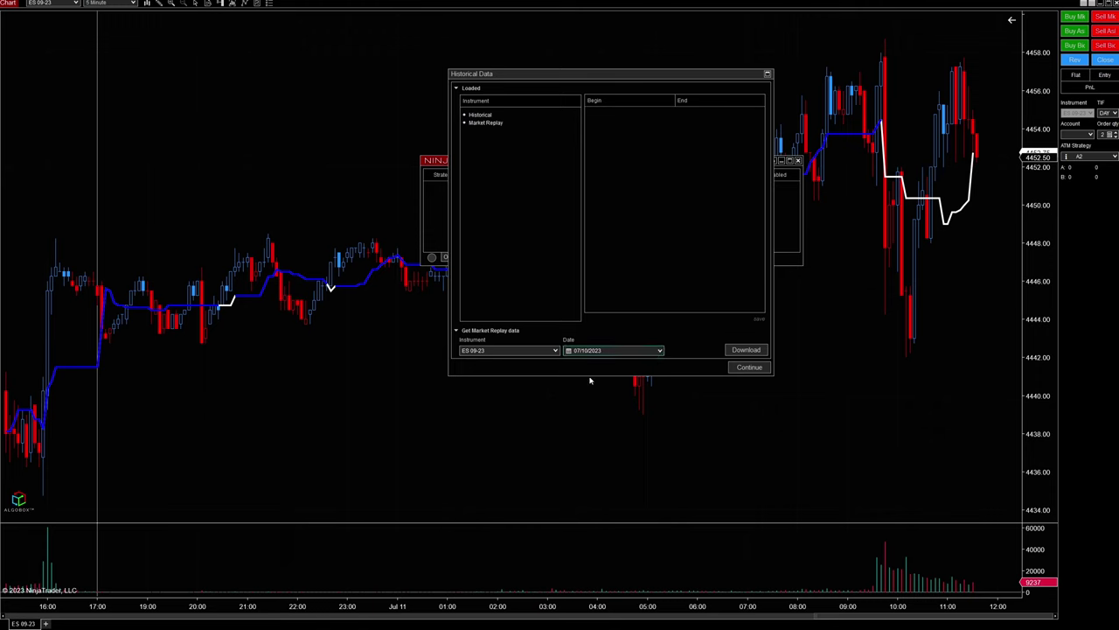
left_click(745, 350)
left_click(749, 367)
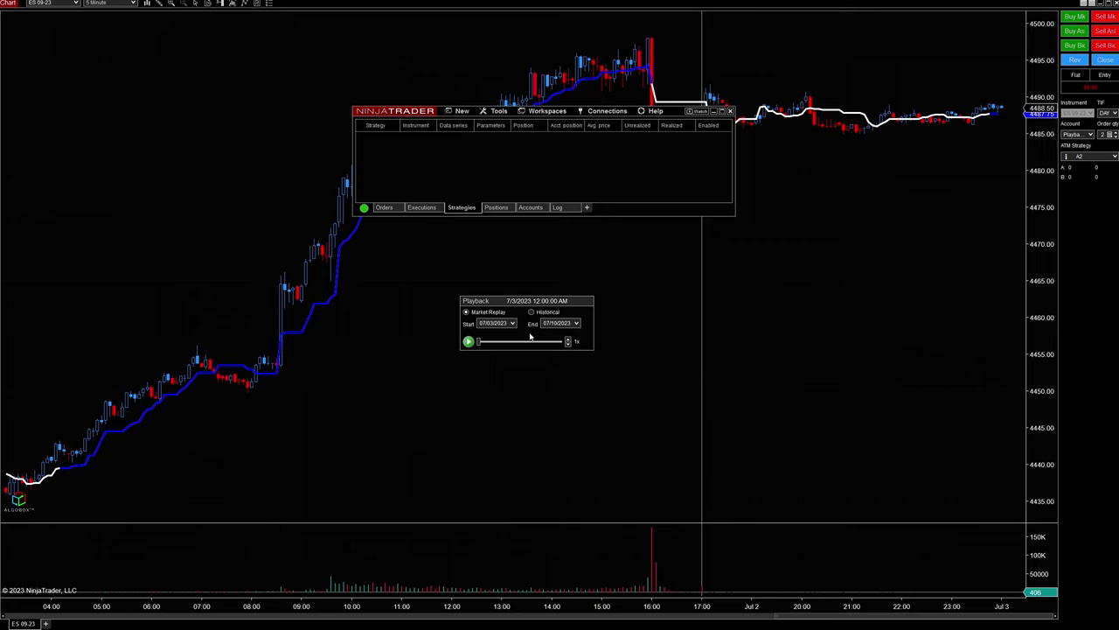
Step: Move the Control Center aside and set a Go To jump to 07/10/2023 at hour 9
left_click_drag(668, 115, 744, 0)
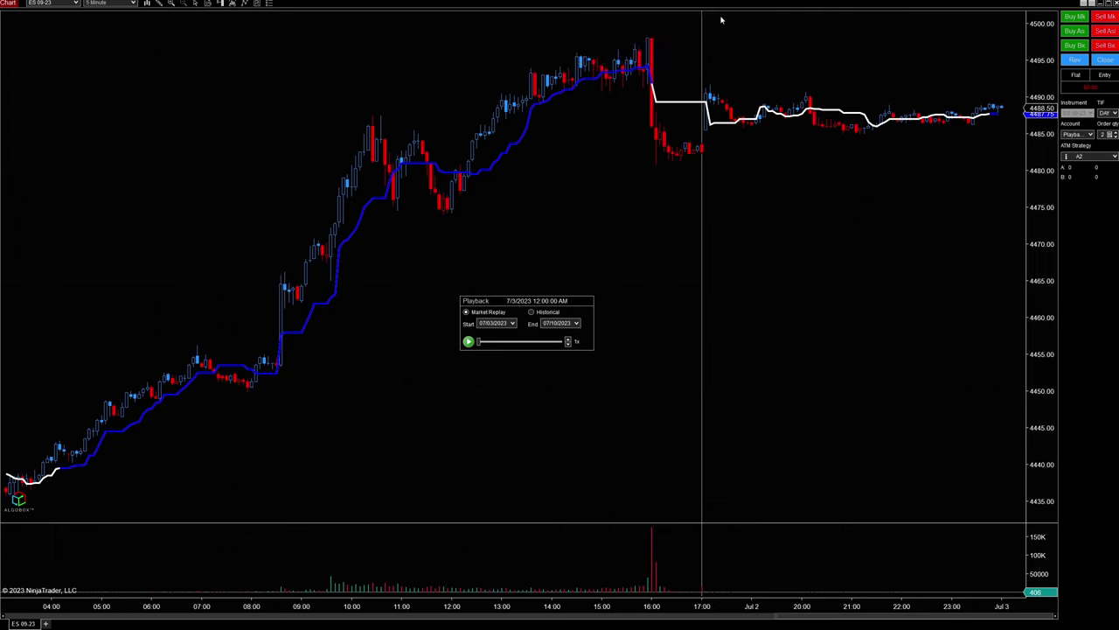
right_click(529, 339)
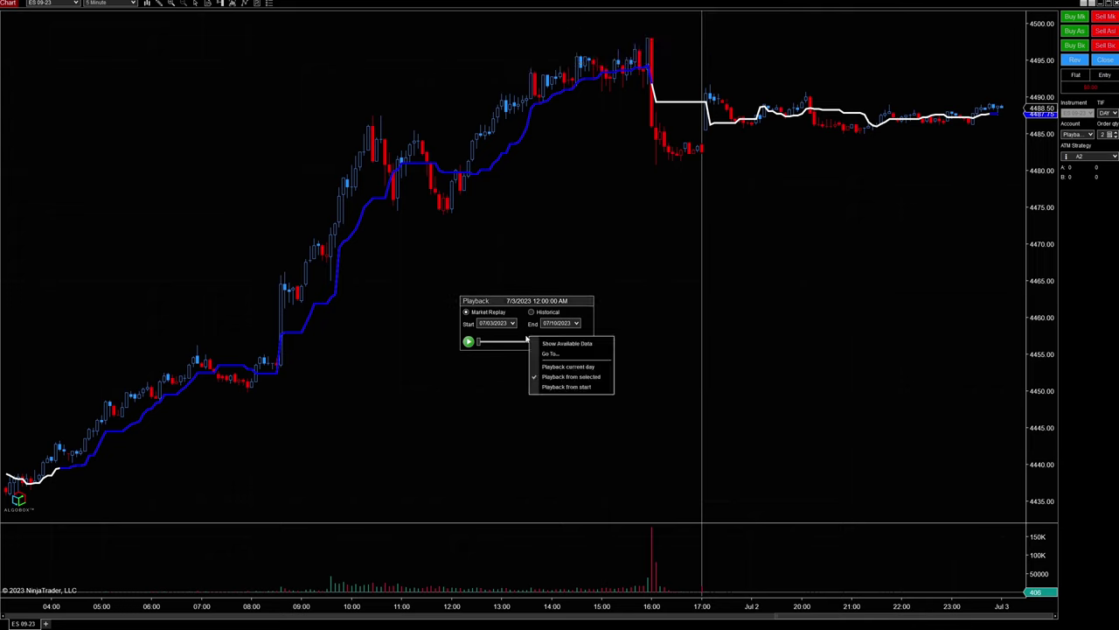
left_click(551, 355)
left_click(520, 319)
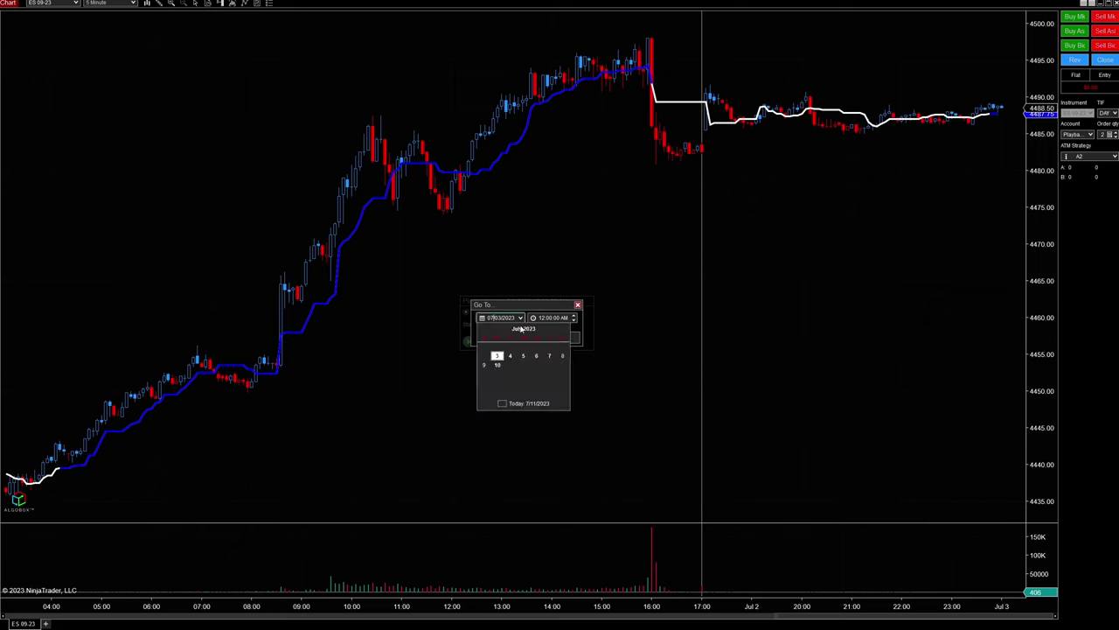
left_click(497, 365)
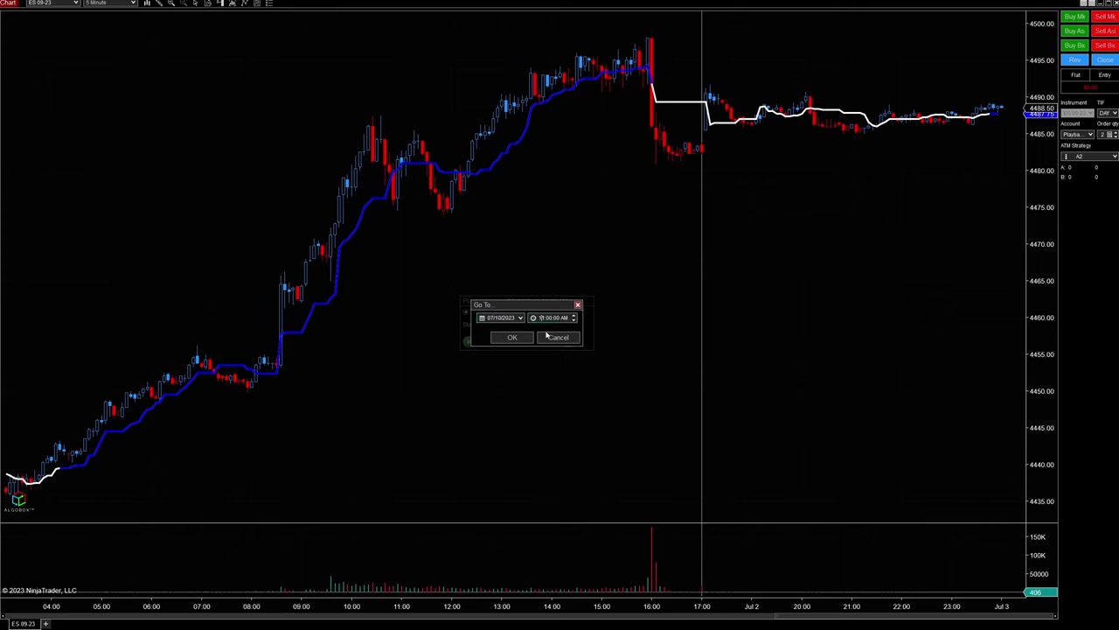
type("9")
Step: Jump the replay to 7/10/2023 9:30 AM, start playback, and buy 4 contracts at market
left_click(523, 339)
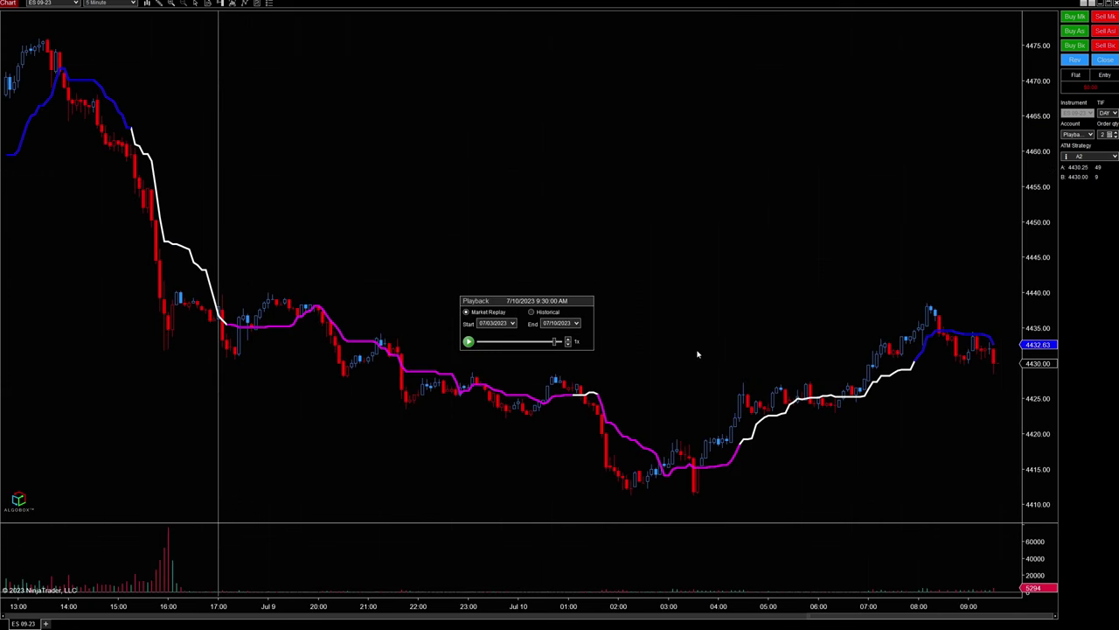
left_click(469, 341)
left_click(1080, 17)
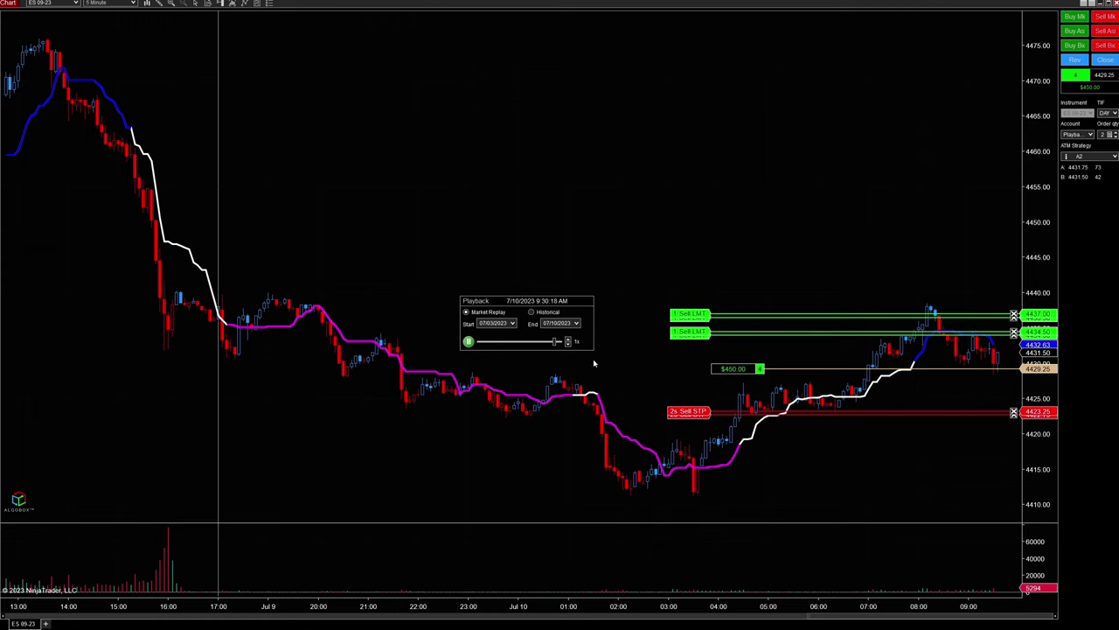
Step: Raise the replay speed to 30x, then pause at 9:32:47 AM
left_click(569, 342)
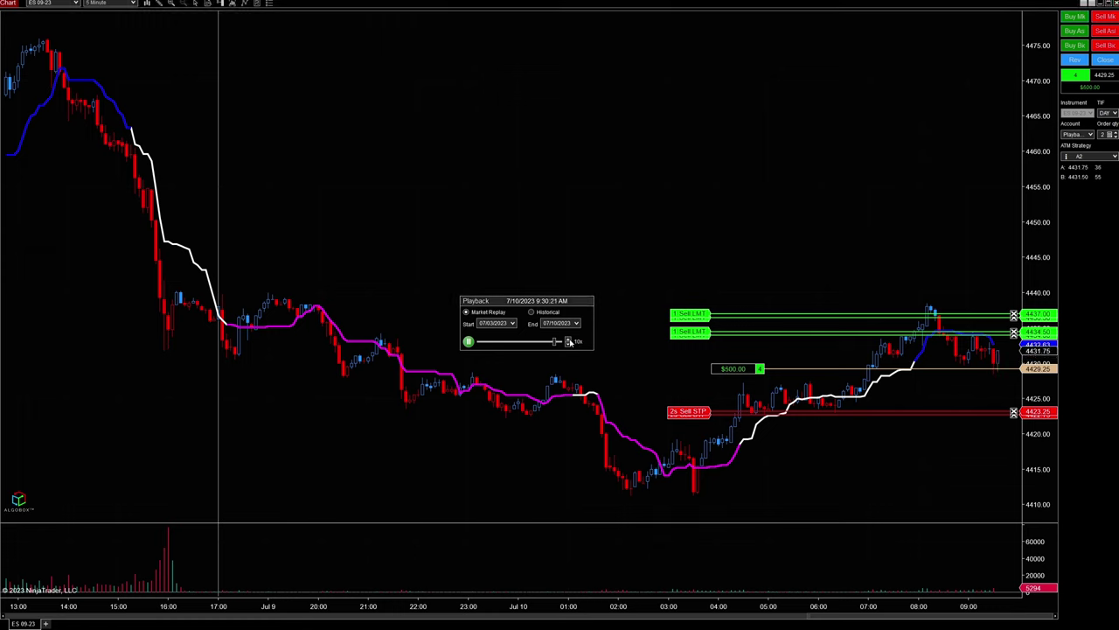
left_click(570, 342)
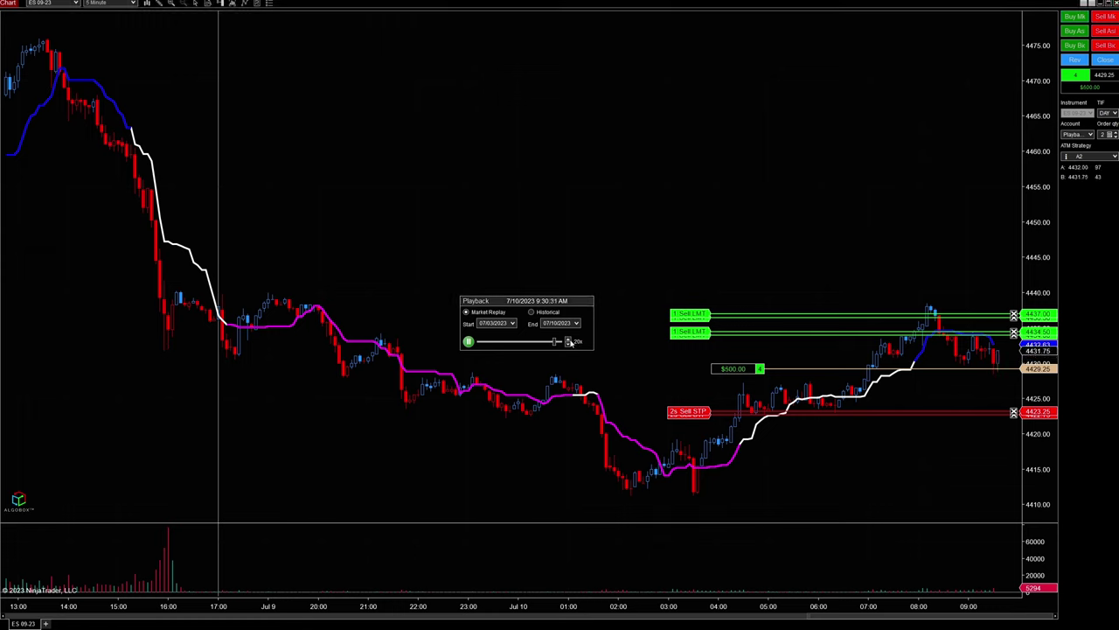
left_click(570, 342)
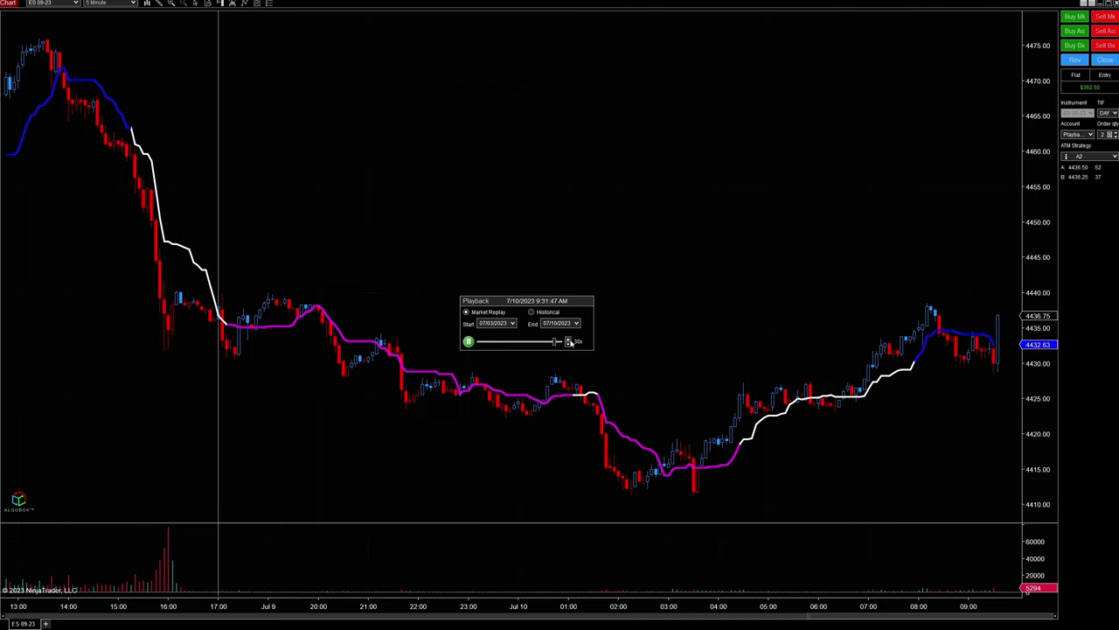
left_click(469, 342)
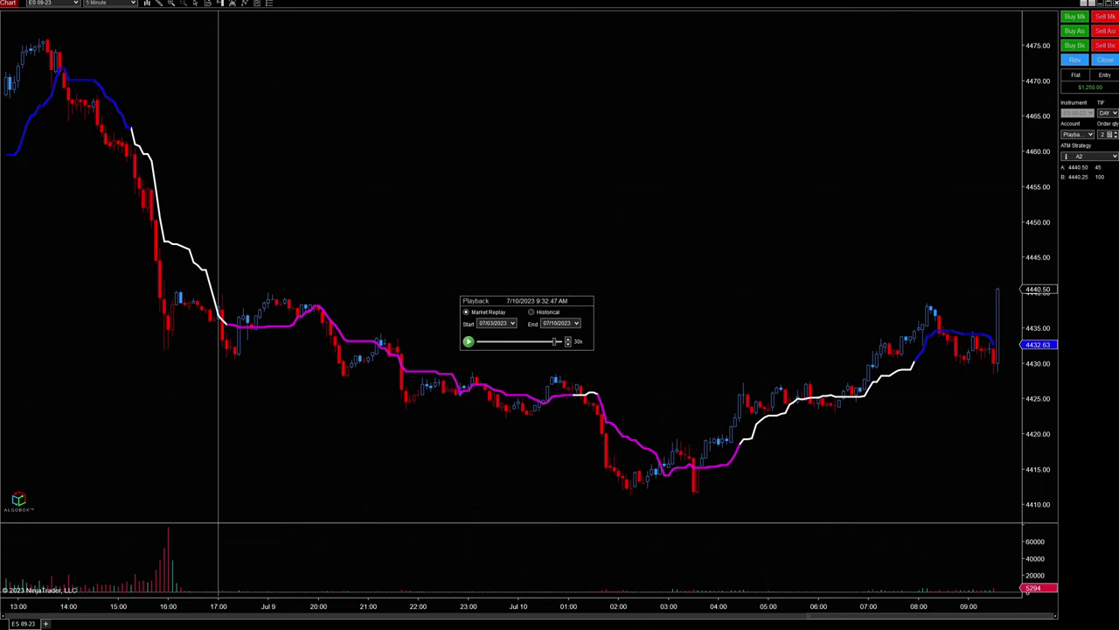
Step: Bring the Control Center back and open the Historical Data window
left_click_drag(477, 149, 477, 161)
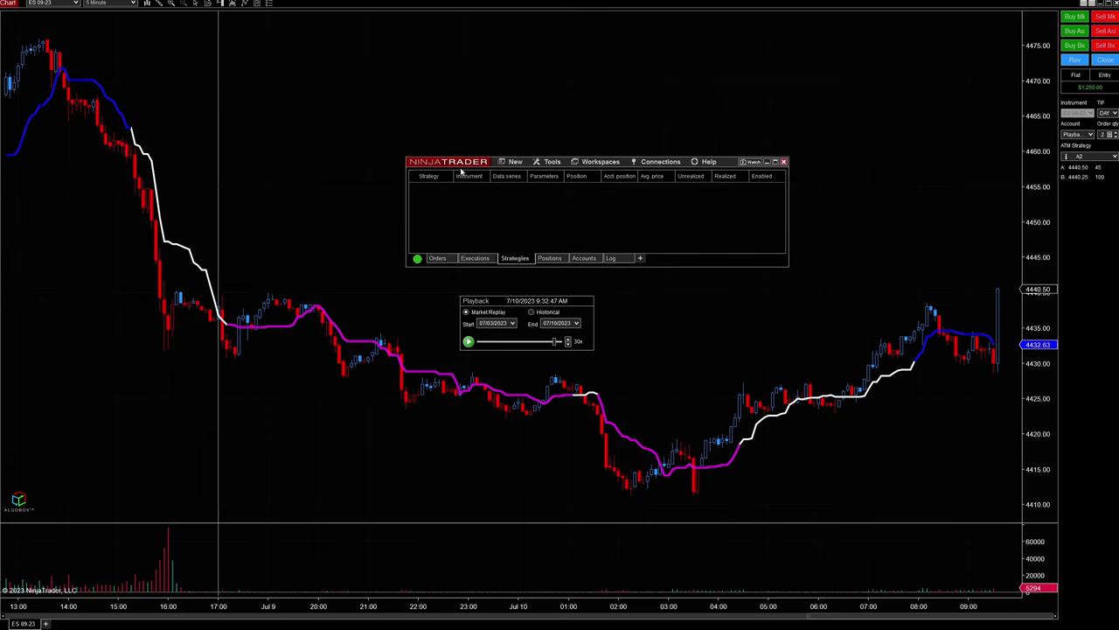
left_click(551, 164)
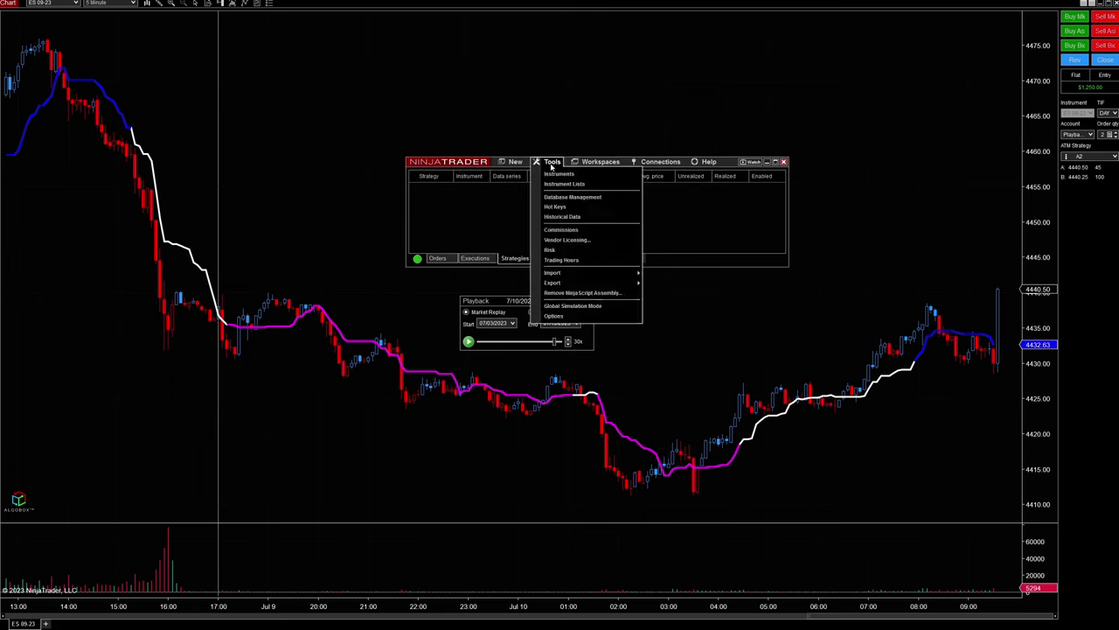
left_click(561, 218)
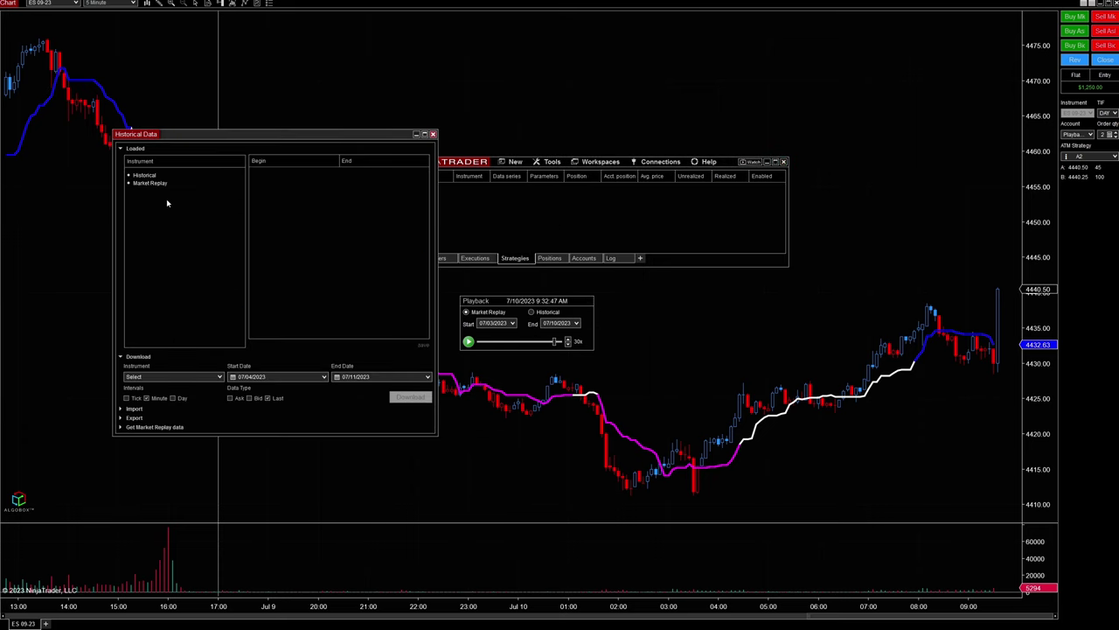
Step: In Get Market Replay data, choose ES 09-23 and the date 07/07/2023
left_click(123, 358)
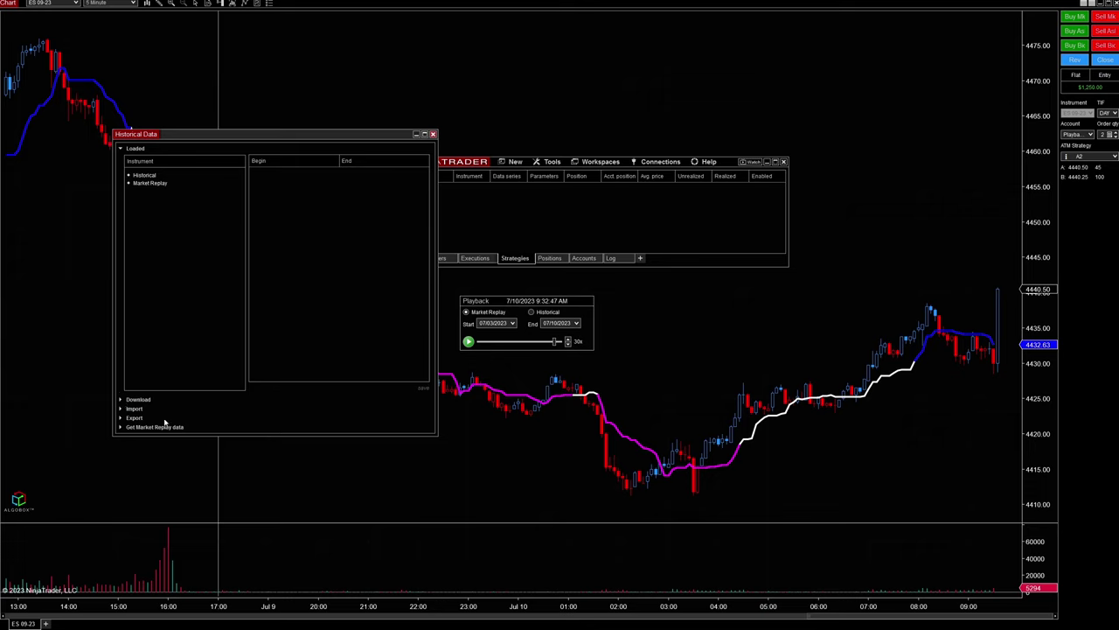
left_click(121, 428)
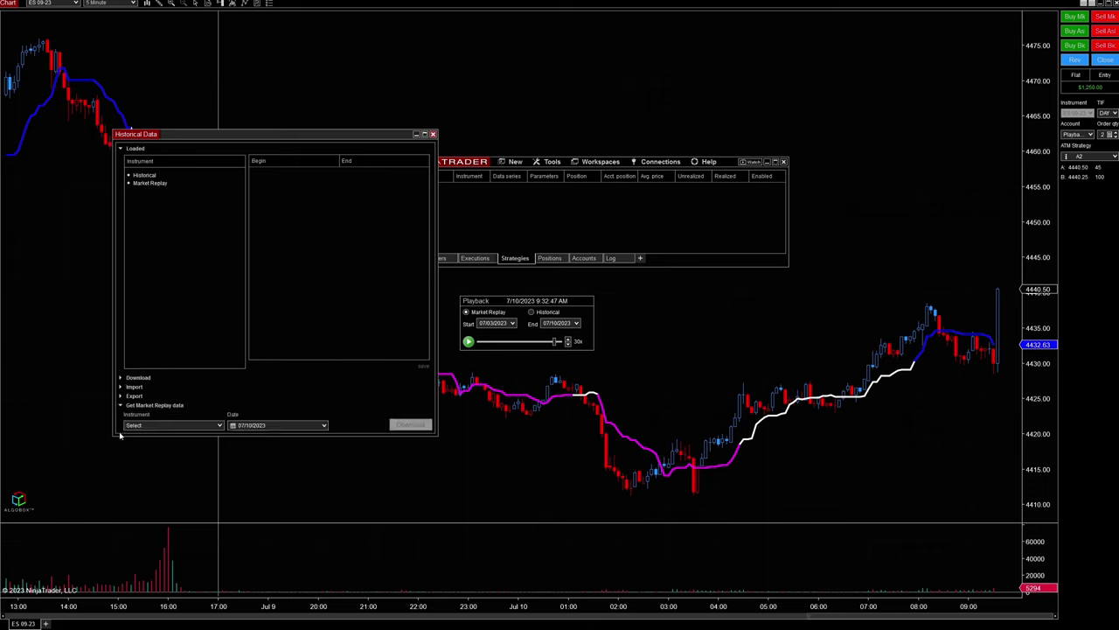
left_click(219, 425)
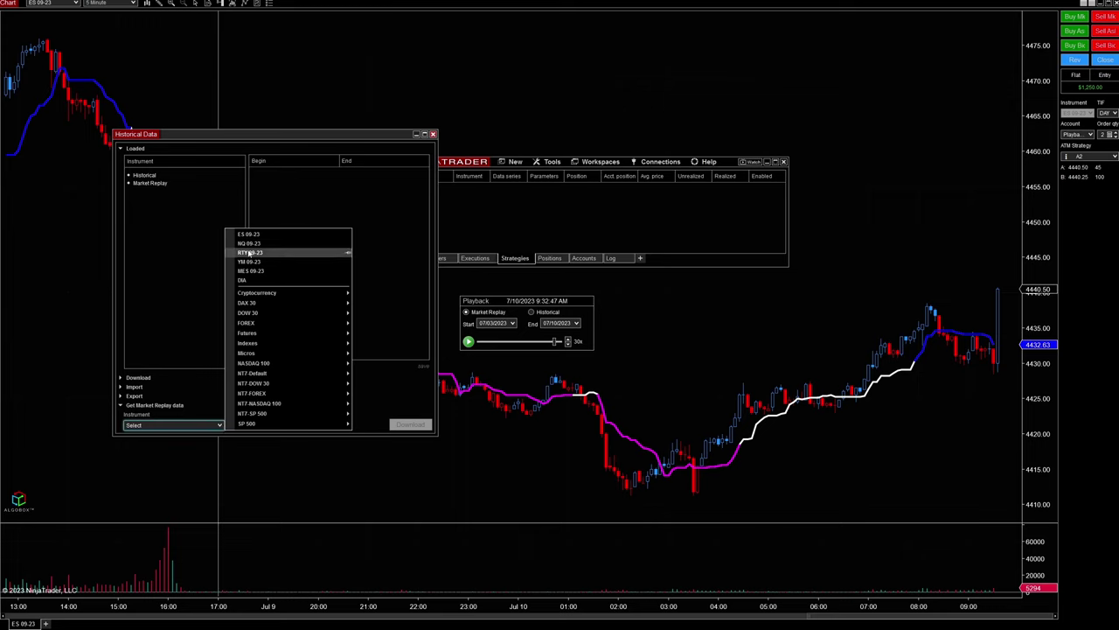
left_click(248, 235)
left_click(324, 425)
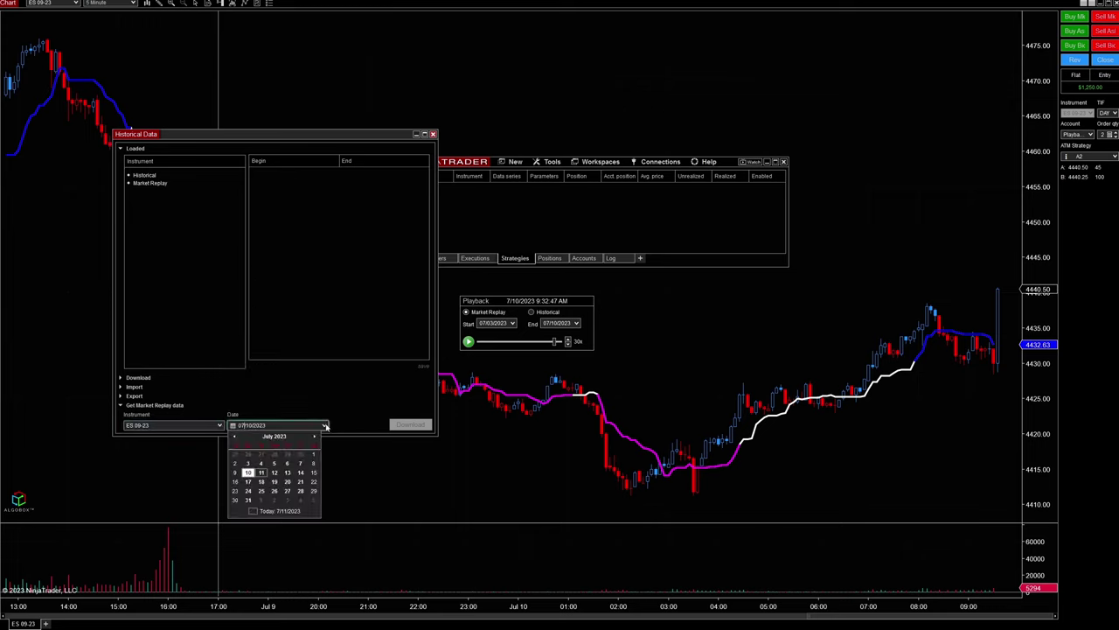
left_click(300, 463)
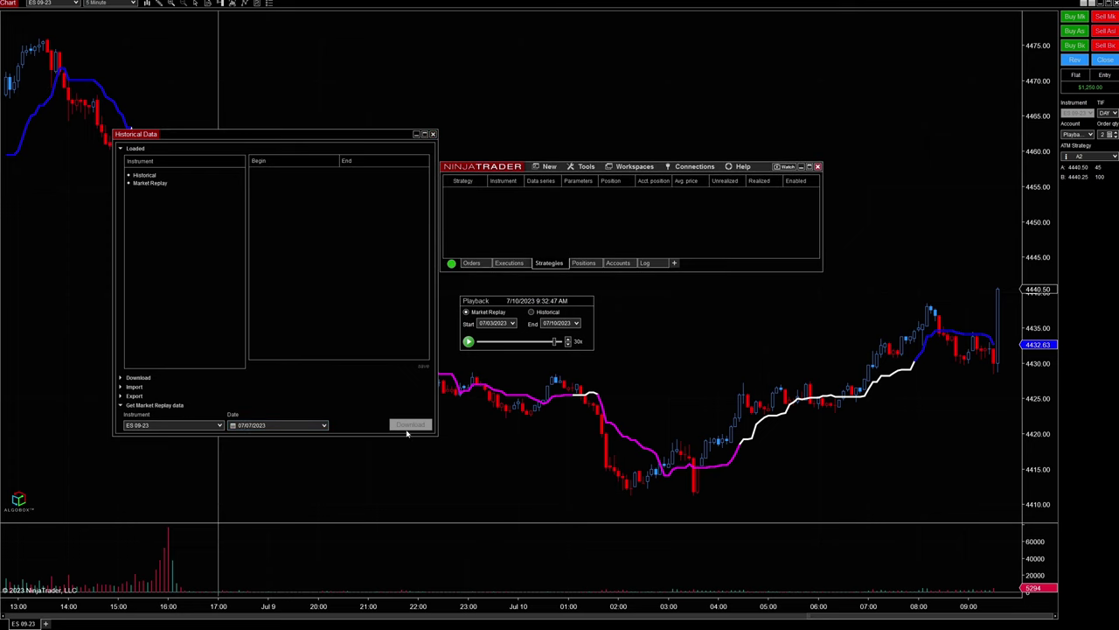
Step: Disconnect Playback, download ES 09-23 replay data for 07/07/2023, and close Historical Data
left_click(695, 167)
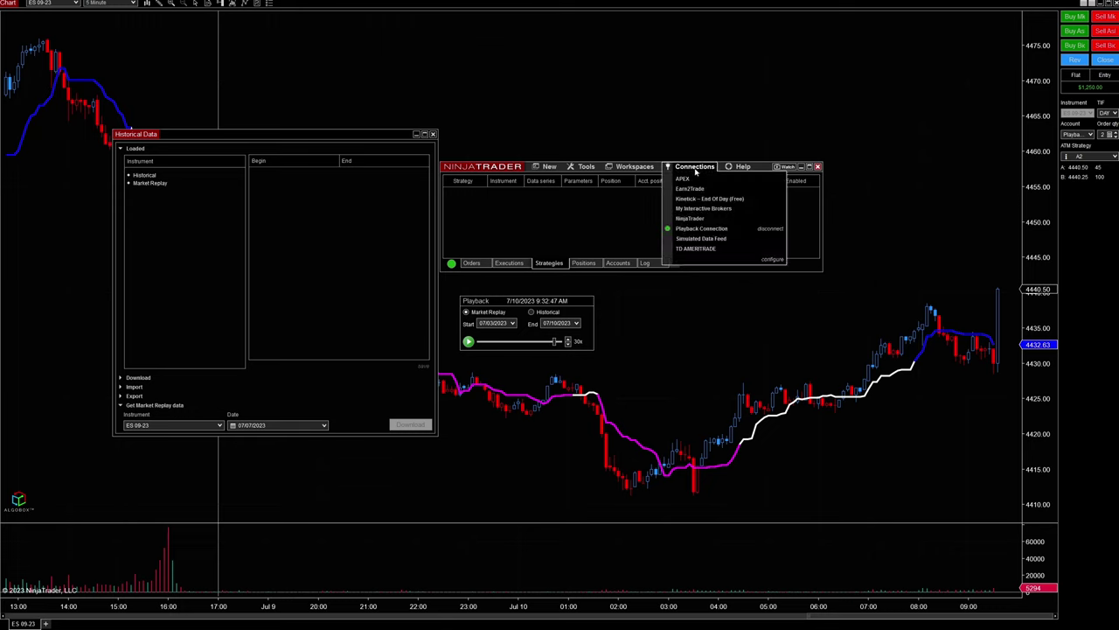
left_click(768, 229)
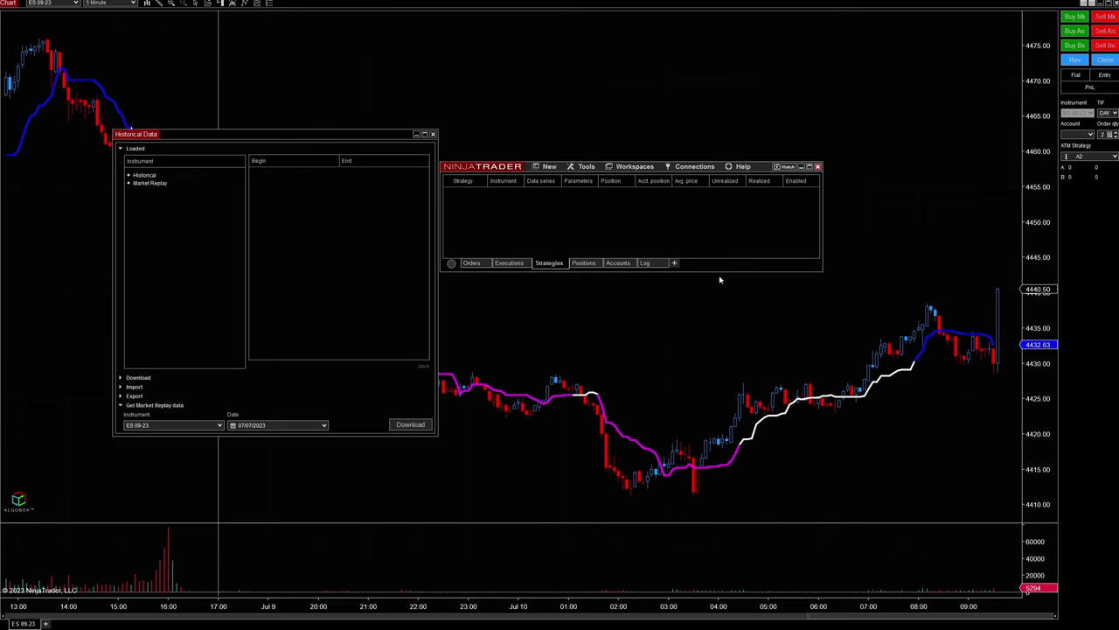
left_click(410, 425)
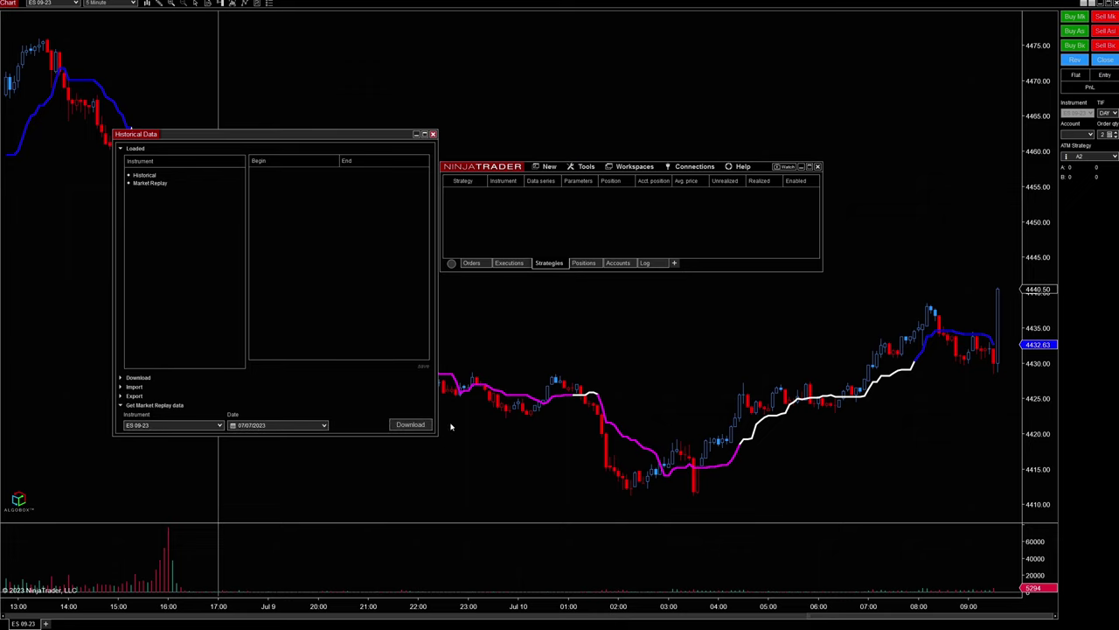
left_click(432, 134)
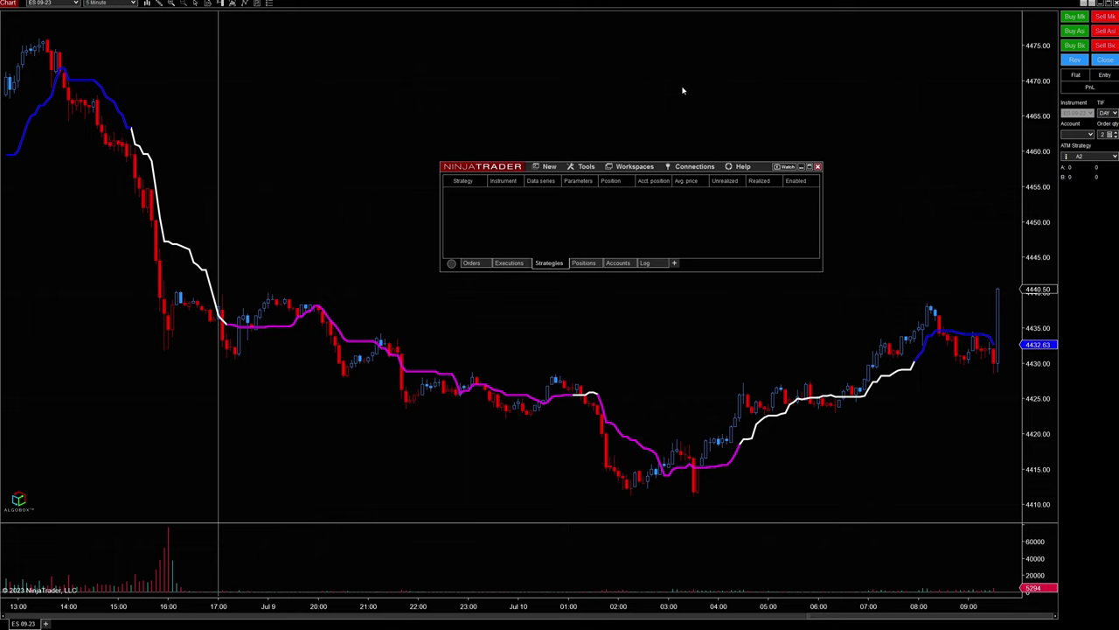
Step: Reconnect to the NinjaTrader data feed from the Connections menu
left_click(695, 166)
left_click(700, 208)
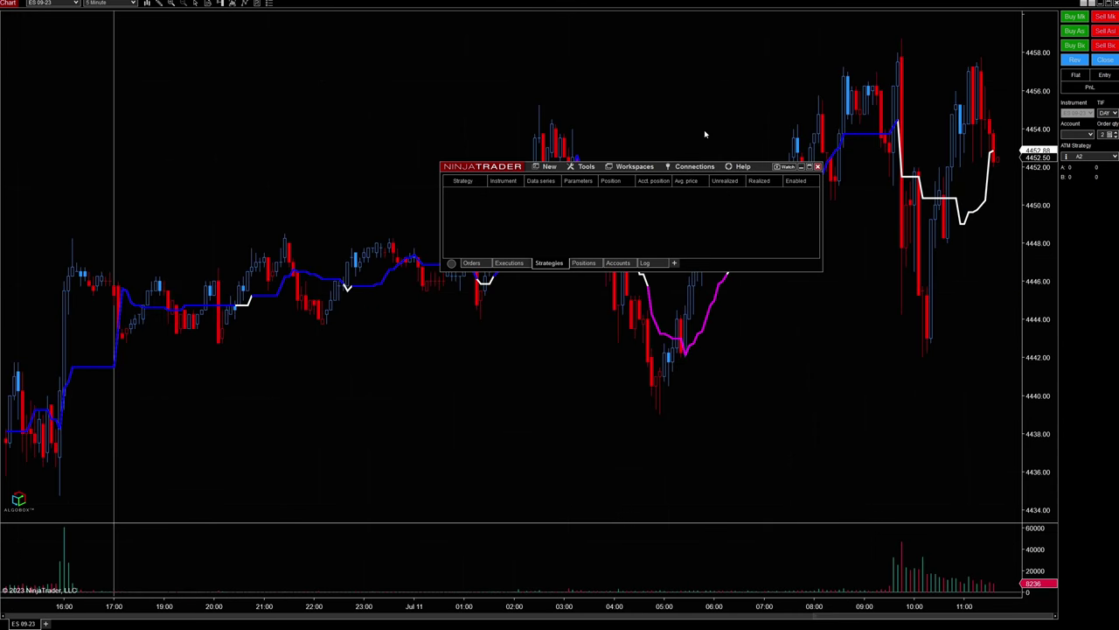
left_click(697, 167)
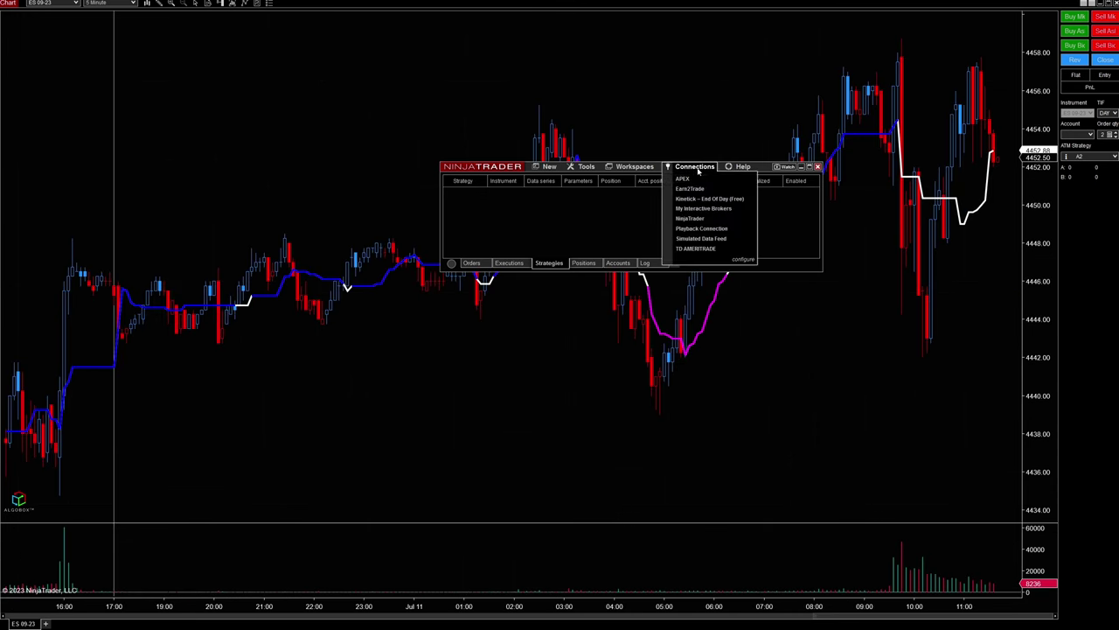
left_click(690, 217)
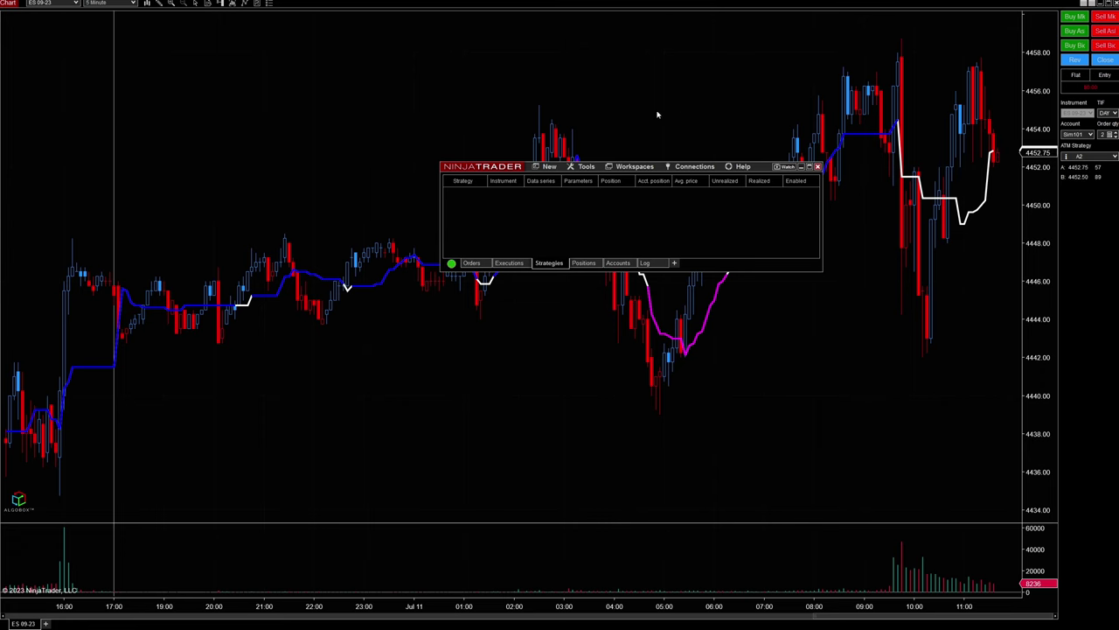
Step: Set the chart's Data Series Days to load to 10 and apply it
right_click(539, 76)
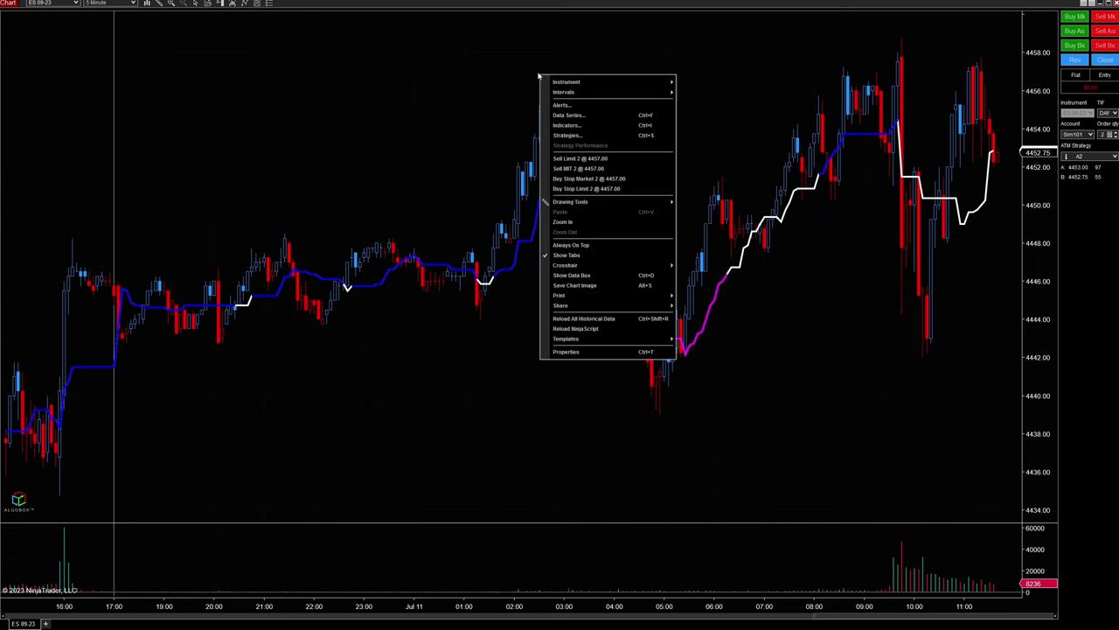
left_click(569, 114)
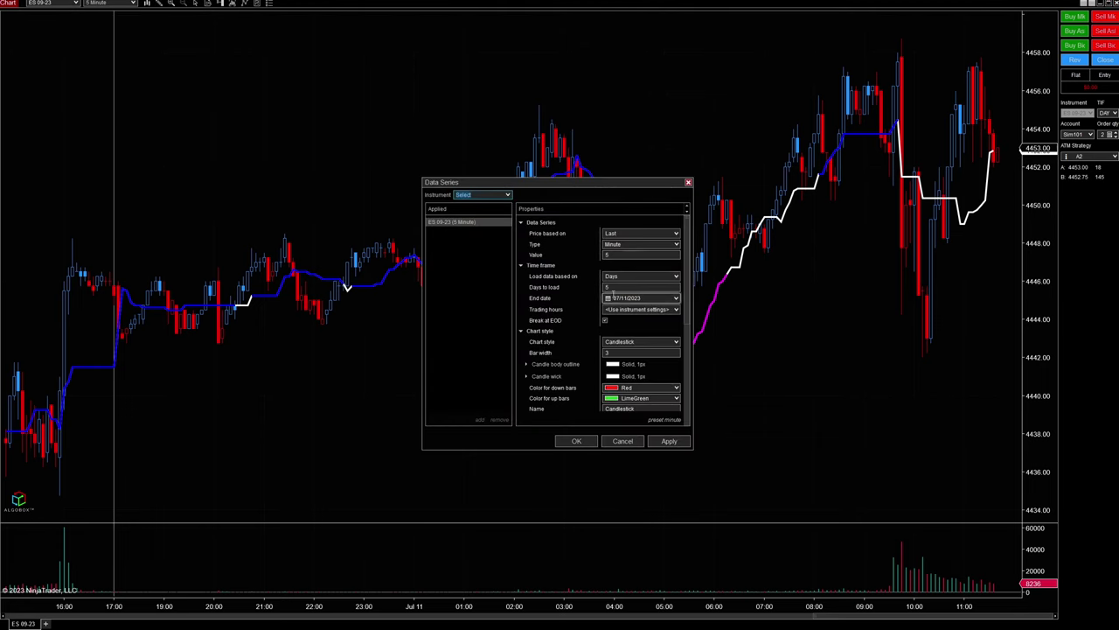
type("10")
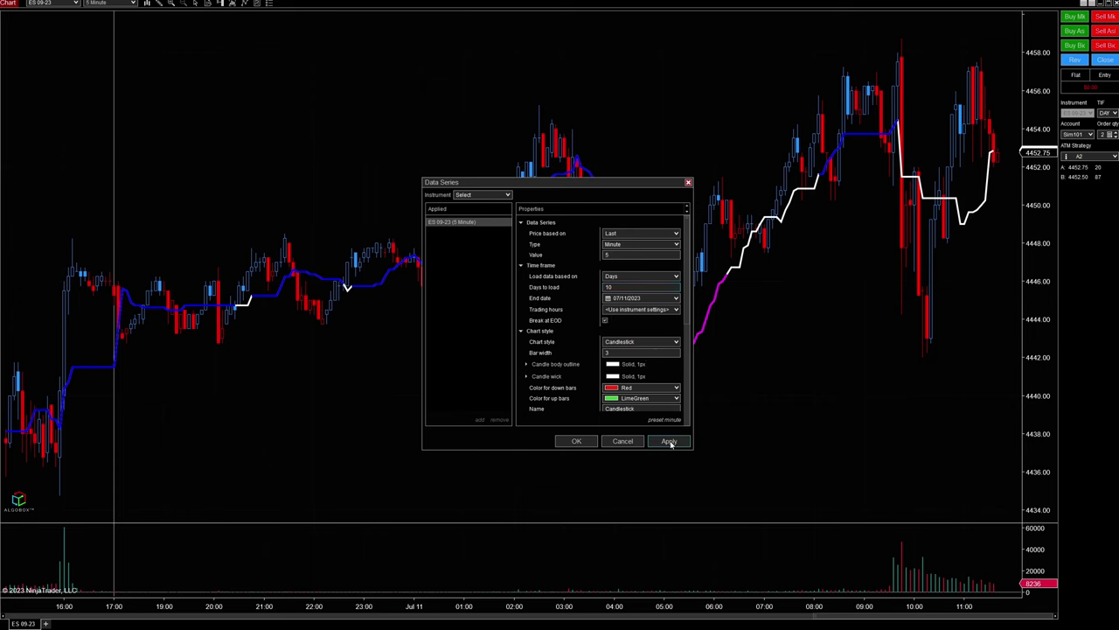
left_click(669, 442)
left_click(578, 441)
Step: Reload all historical data on the ES 09-23 chart
right_click(619, 130)
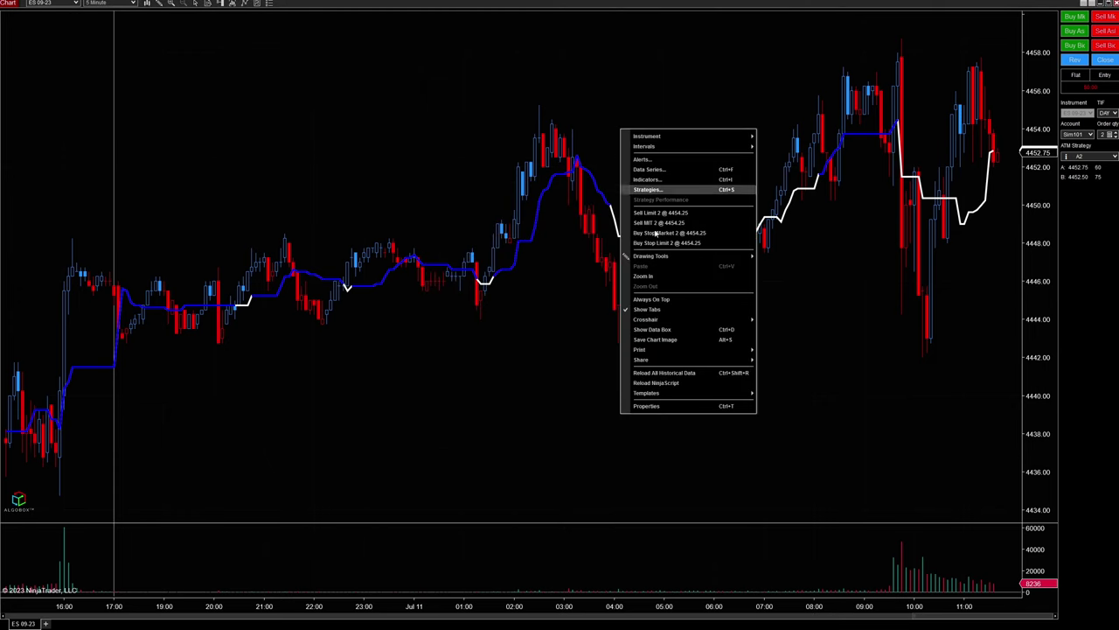
left_click(665, 378)
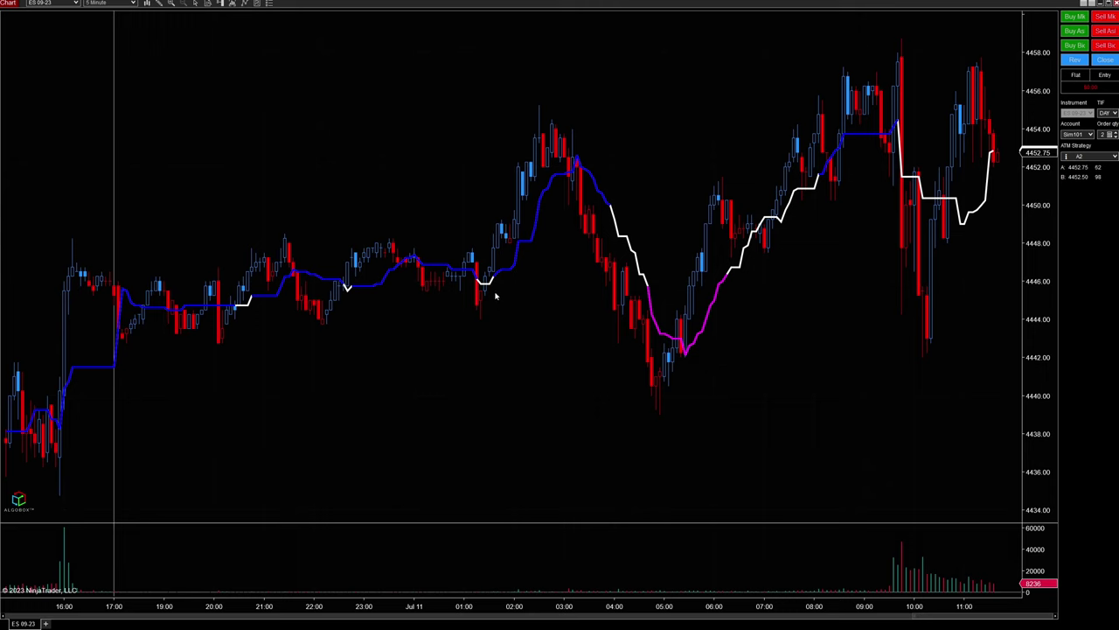
left_click_drag(482, 12, 490, 200)
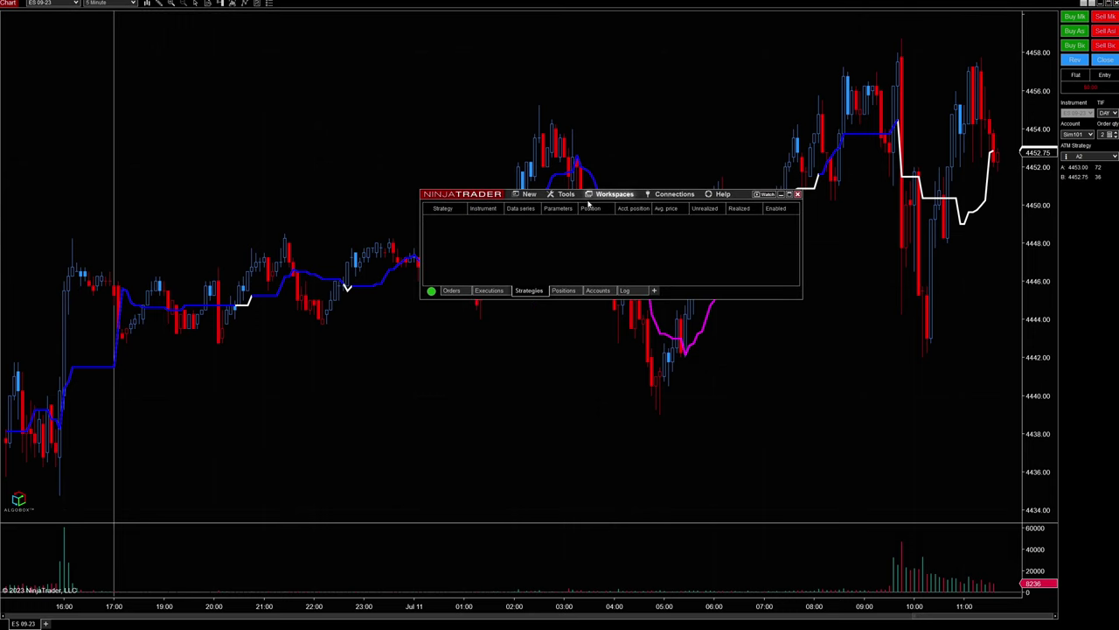
Step: Disconnect NinjaTrader, connect the Playback Connection, and continue past the replay data prompt
left_click(672, 194)
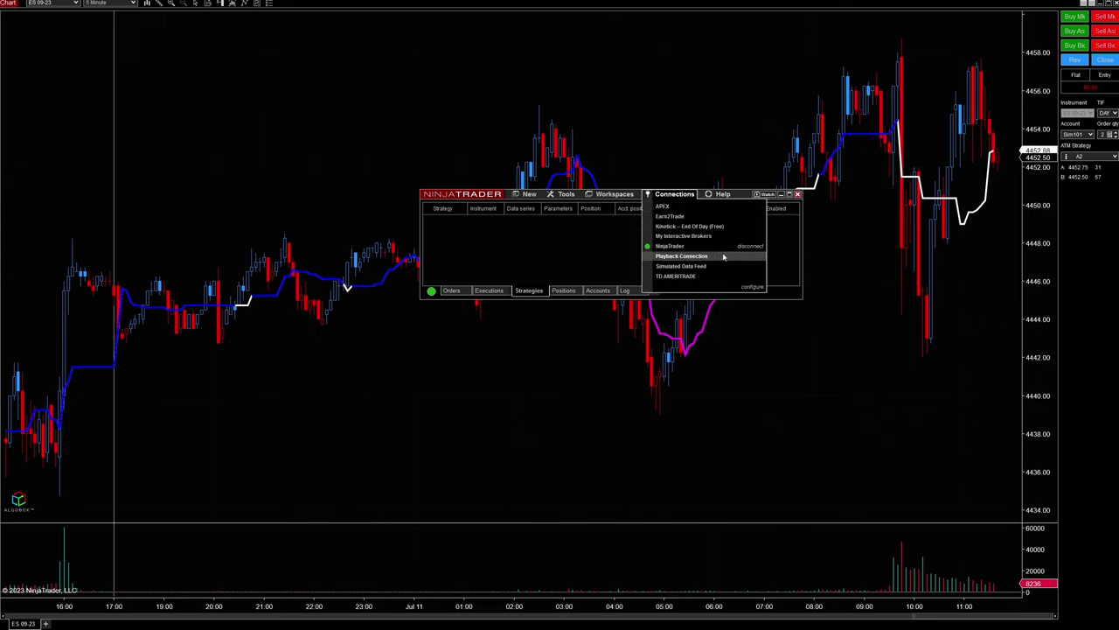
left_click(749, 246)
left_click(671, 194)
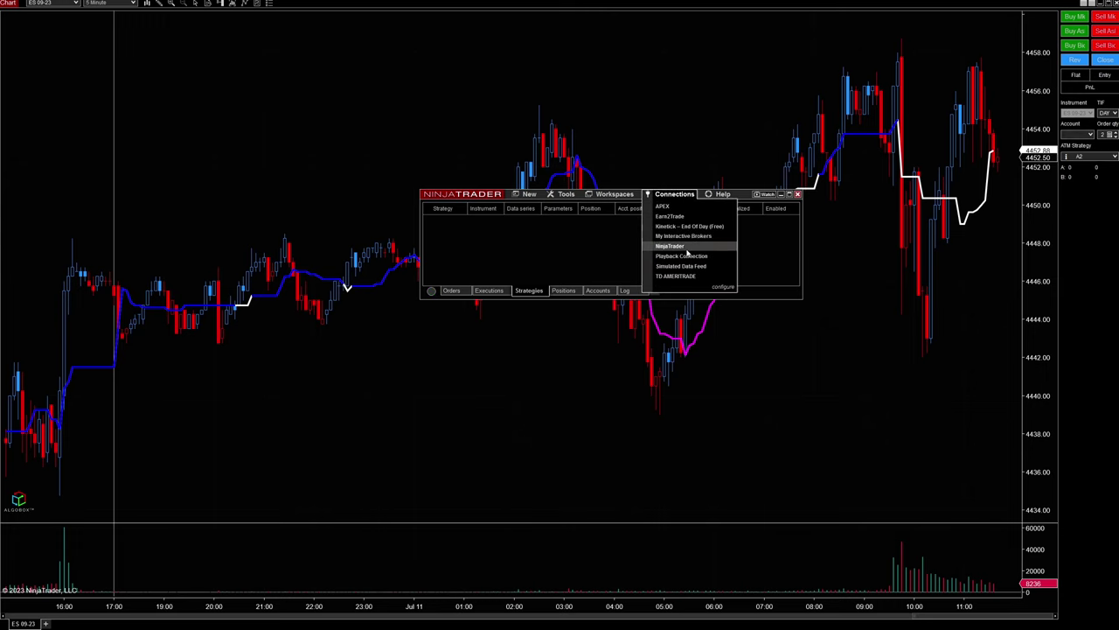
left_click(683, 262)
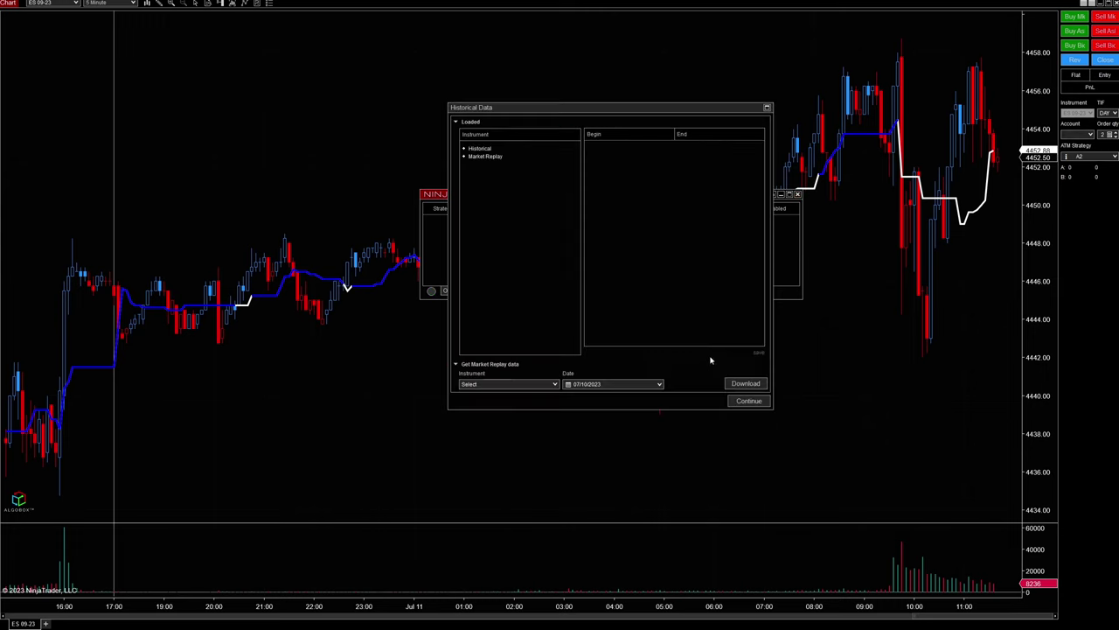
left_click(748, 401)
left_click(748, 401)
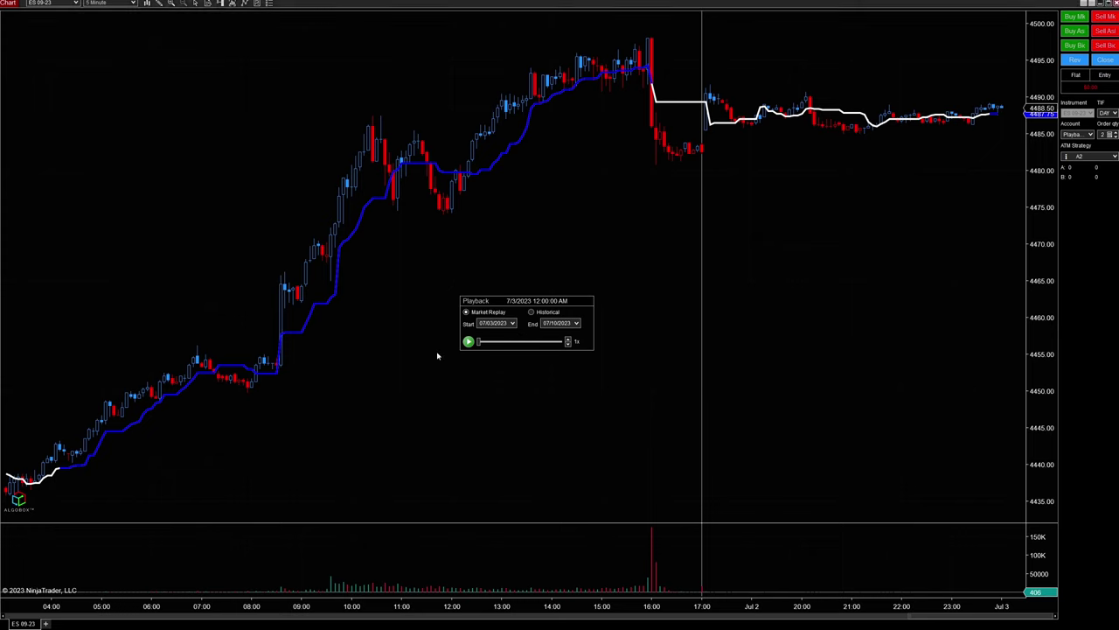
Step: Set the Playback start date to 04/01/2023
left_click(514, 326)
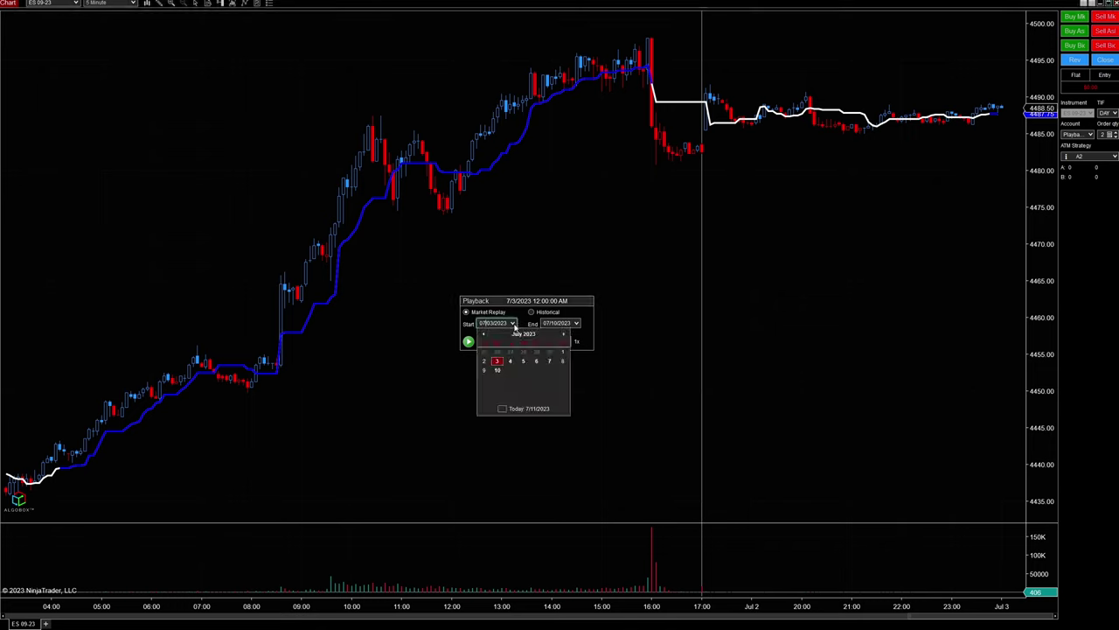
left_click(483, 335)
left_click(483, 335)
left_click(483, 334)
left_click(562, 356)
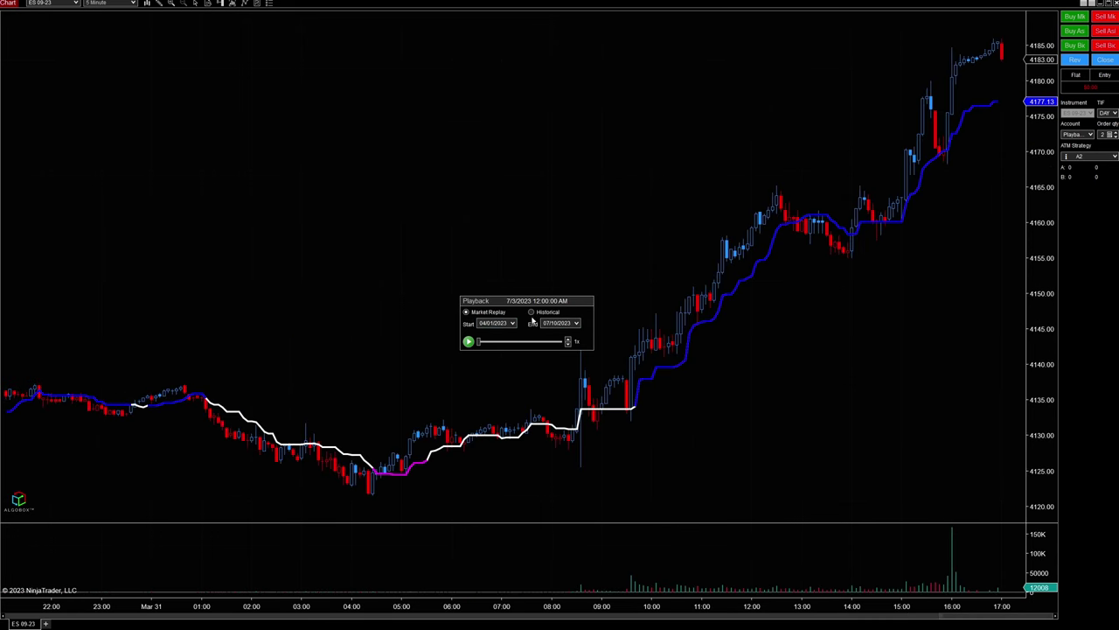
Step: Jump the playback with Go To to 07/05/2023
right_click(522, 336)
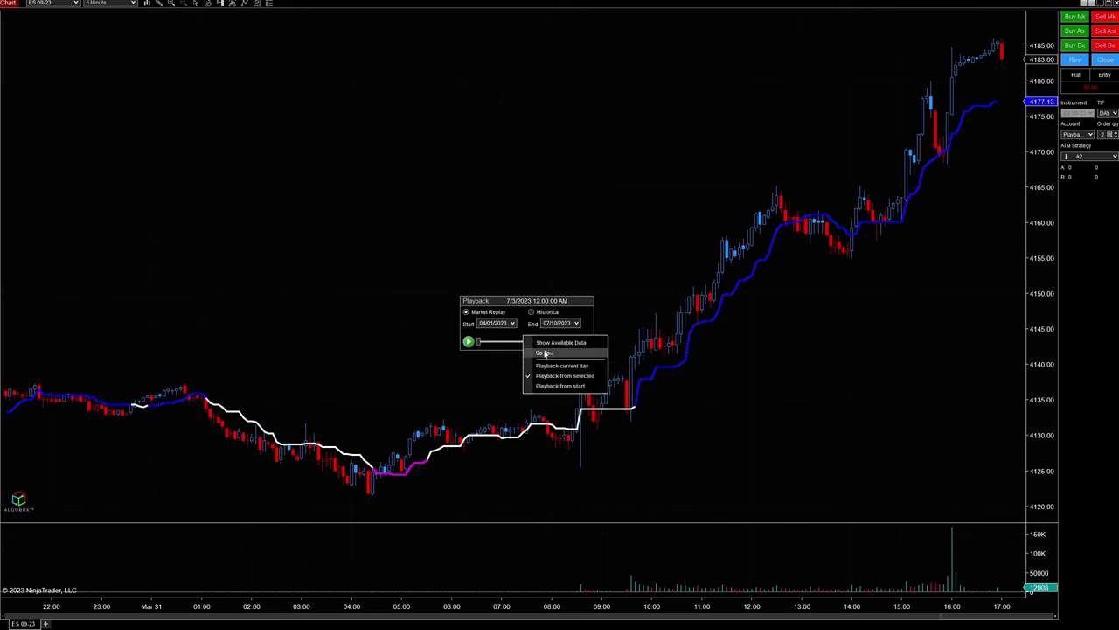
left_click(542, 350)
left_click(521, 318)
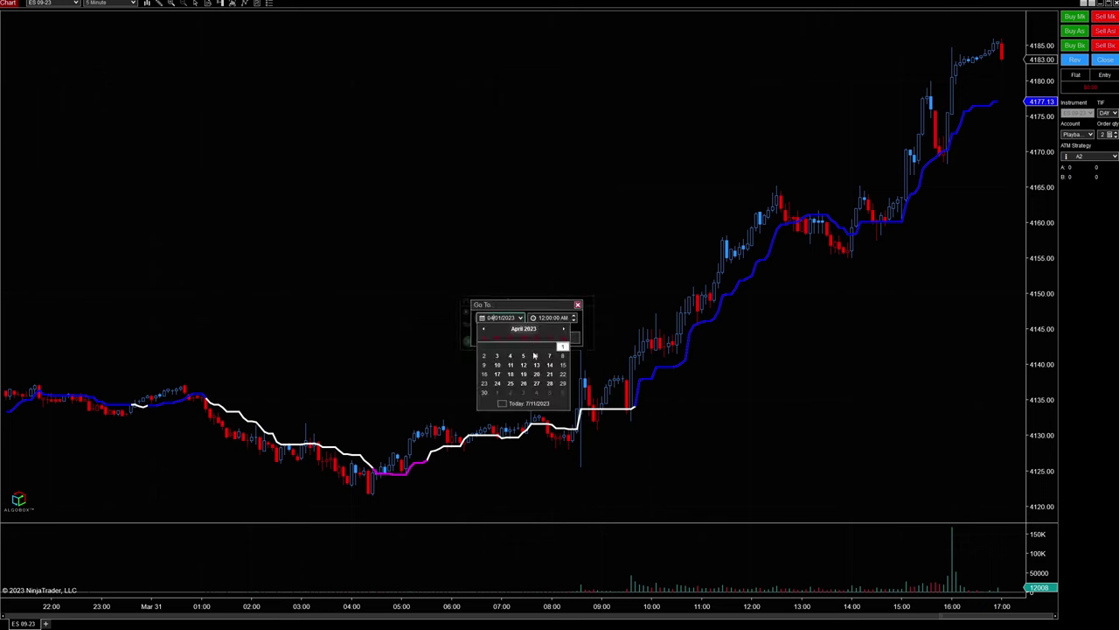
left_click(564, 329)
left_click(563, 329)
left_click(523, 356)
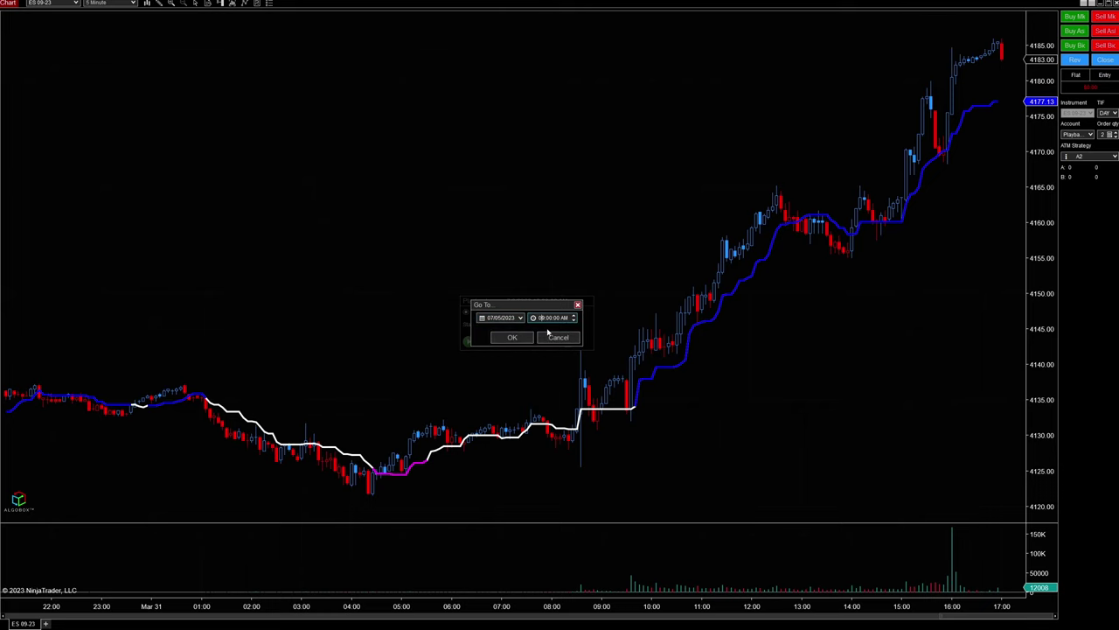
key("Return")
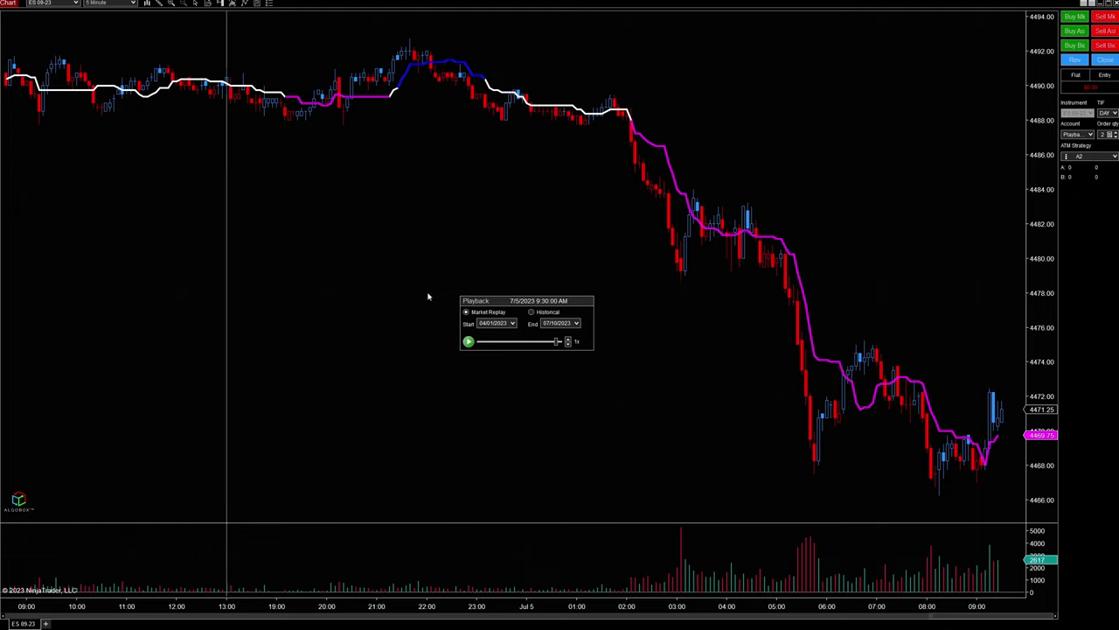
Step: Briefly play then pause the replay, and switch playback to Historical mode, accepting the notice
left_click(469, 342)
left_click(467, 341)
left_click(537, 312)
left_click(589, 349)
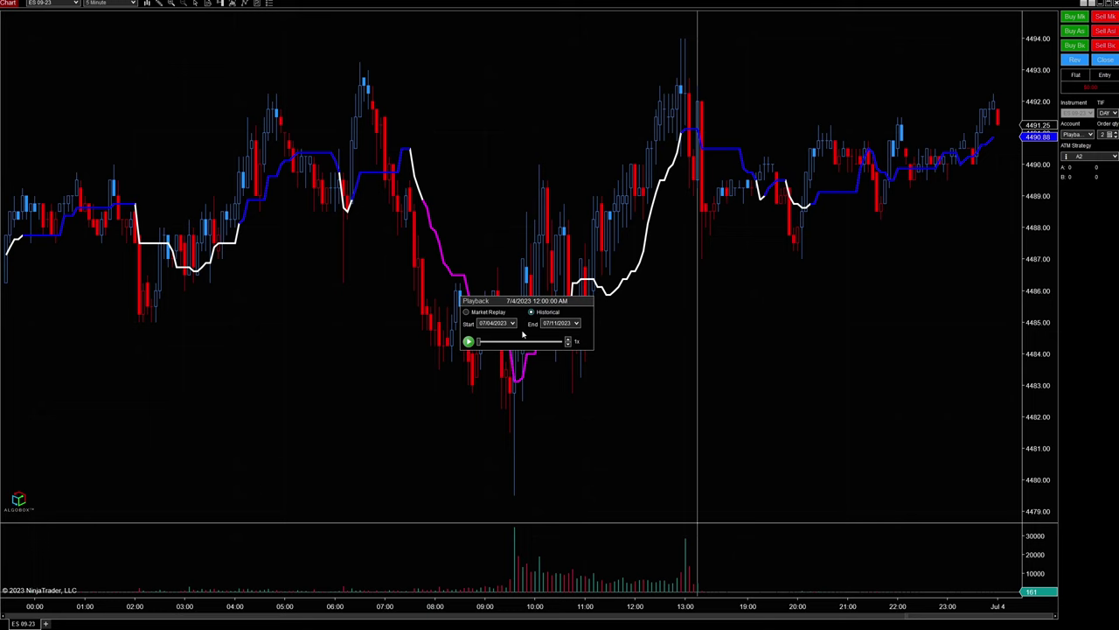
right_click(522, 335)
Step: Go To July 5, 2023 at 09:31 AM in the playback panel and resume playing
left_click(544, 350)
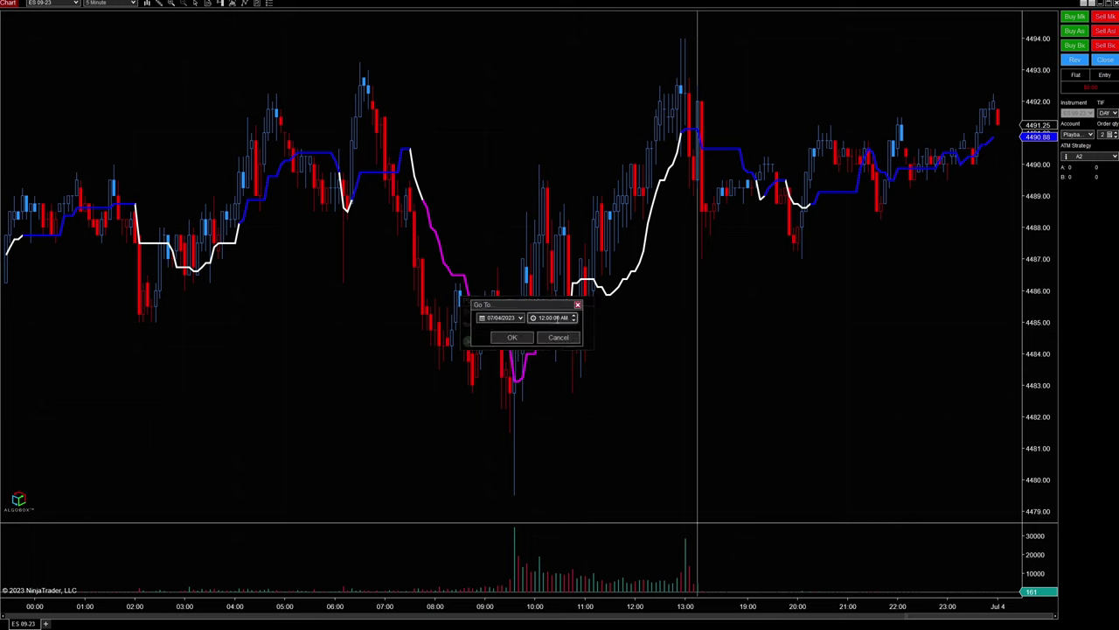
left_click(520, 317)
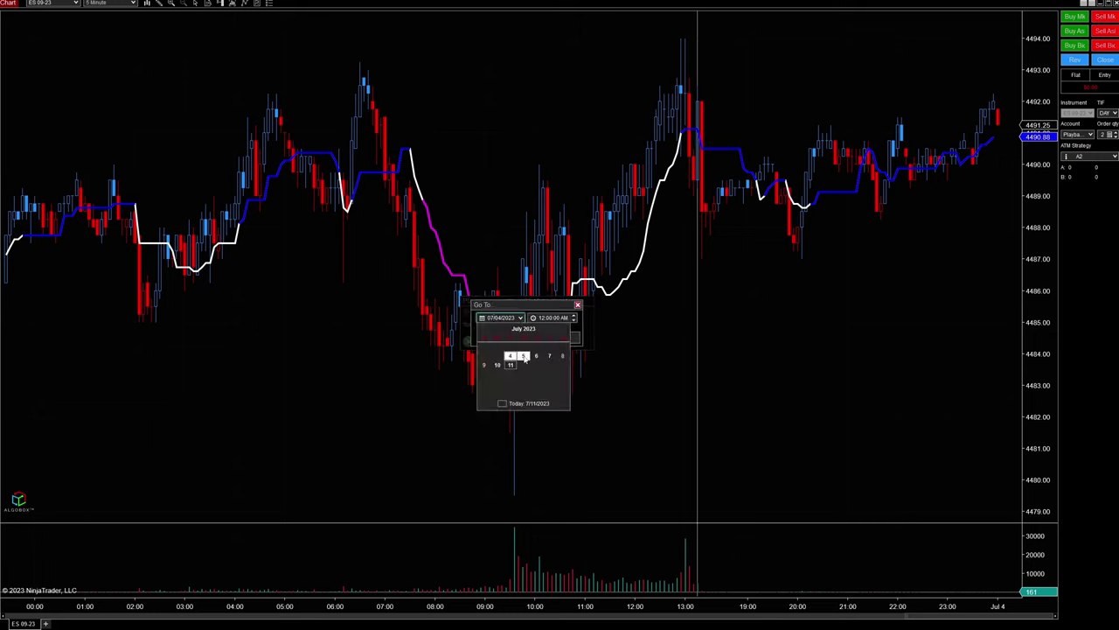
left_click(523, 357)
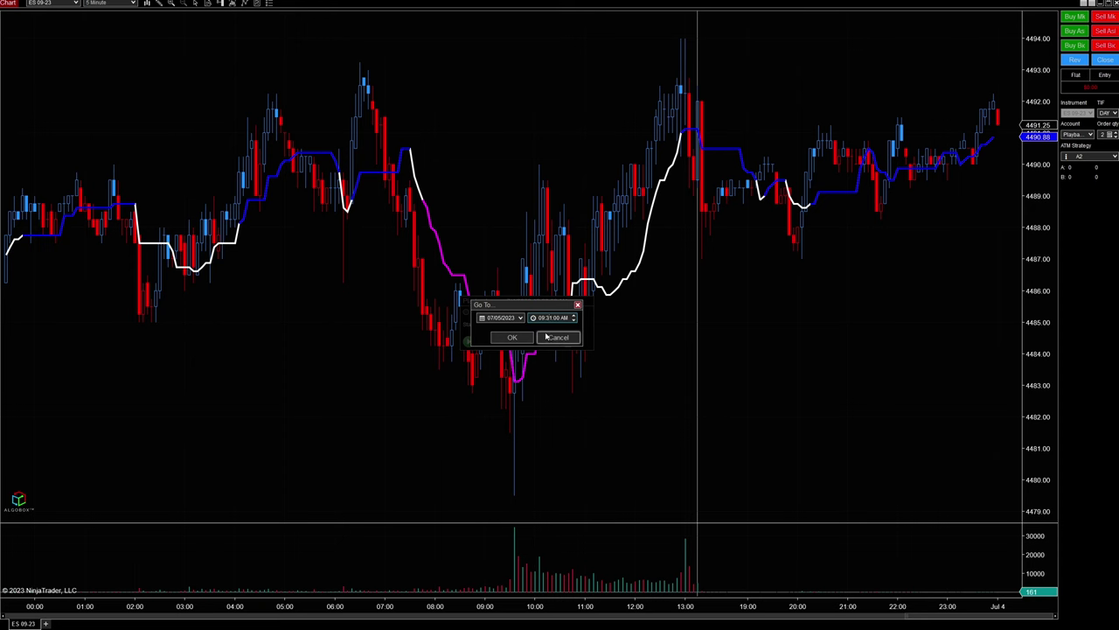
left_click(513, 336)
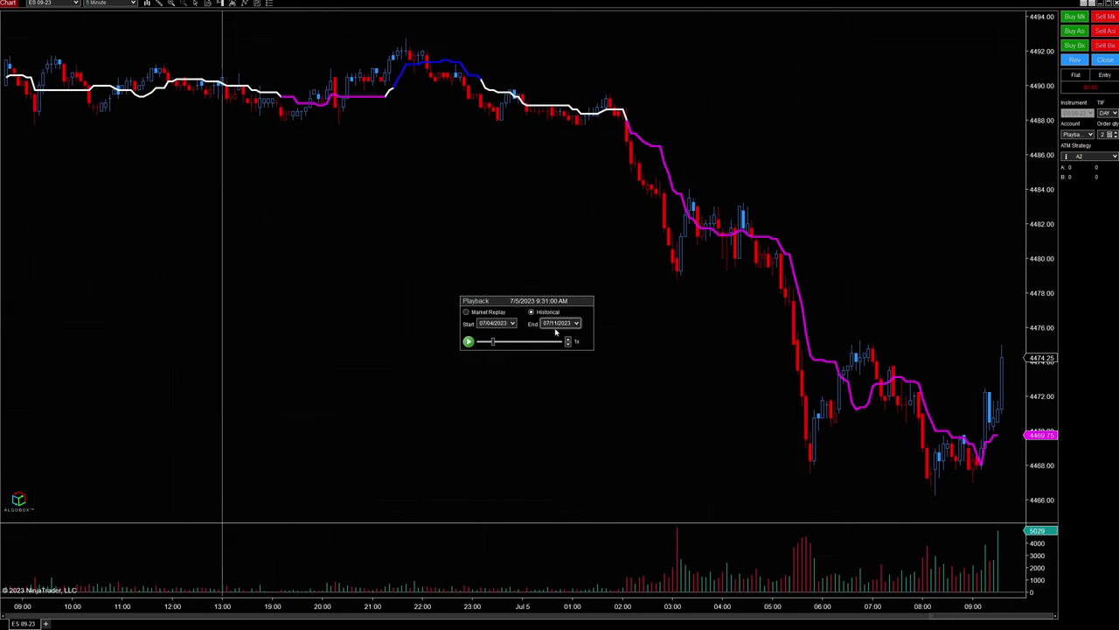
left_click(467, 341)
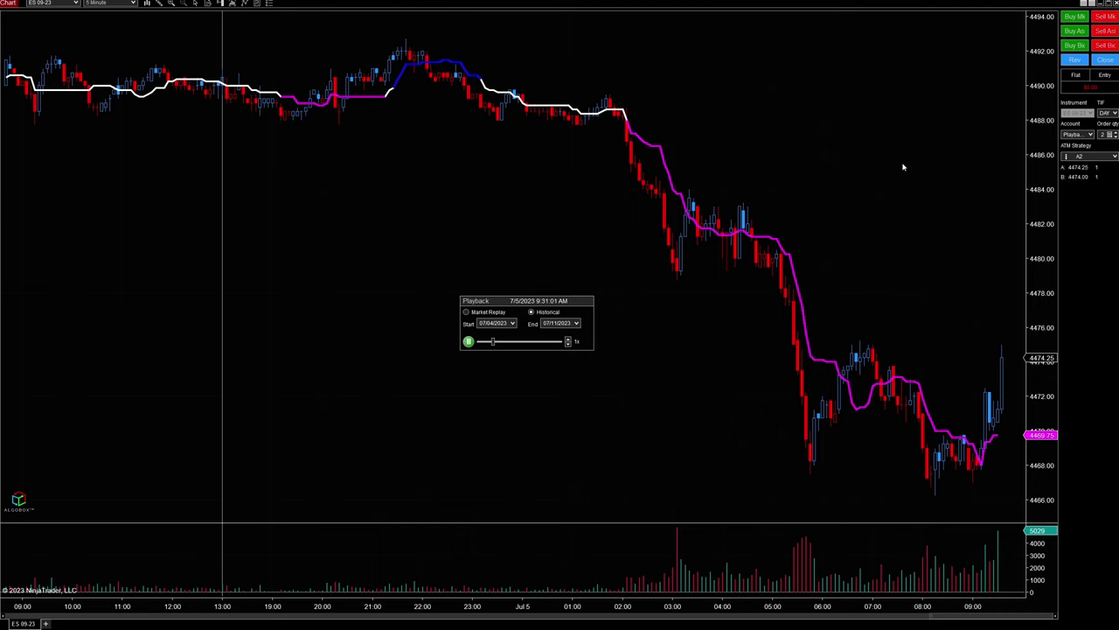